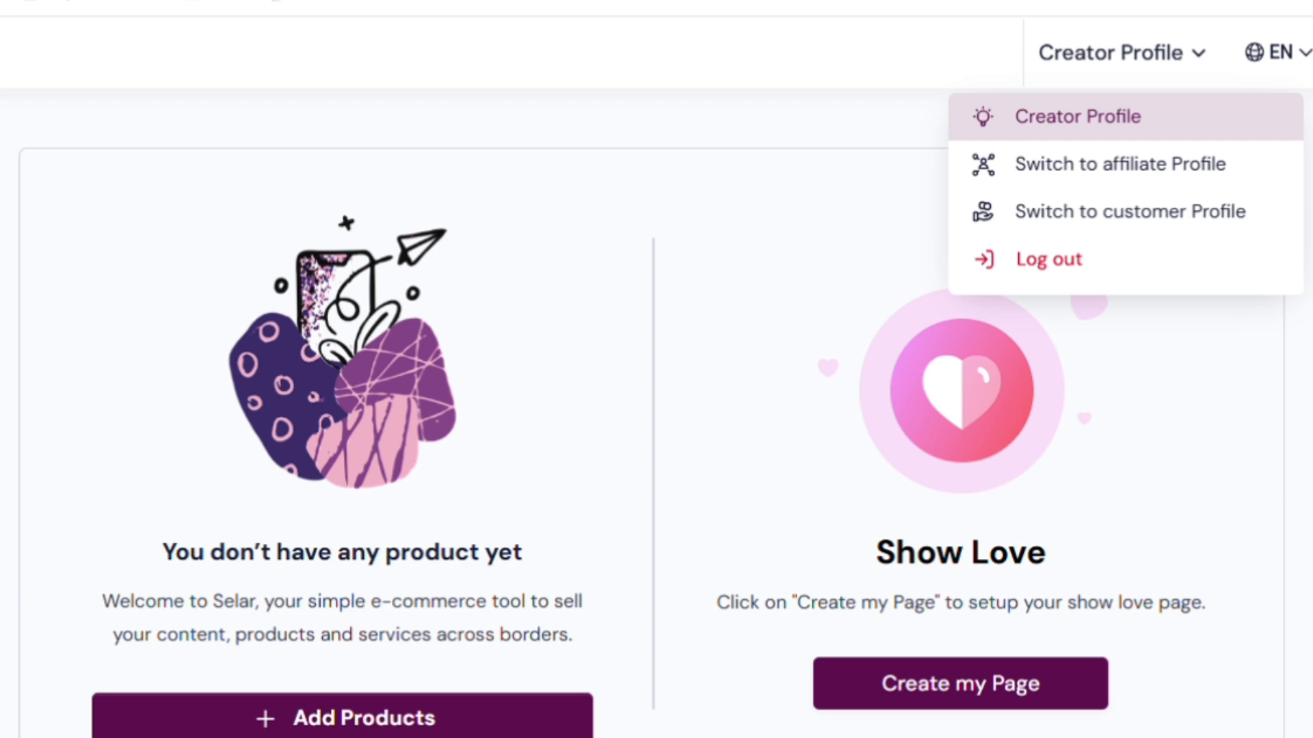
Start adding a new product to the store and choose Digital Product as its type
scroll(657, 377, down, 1)
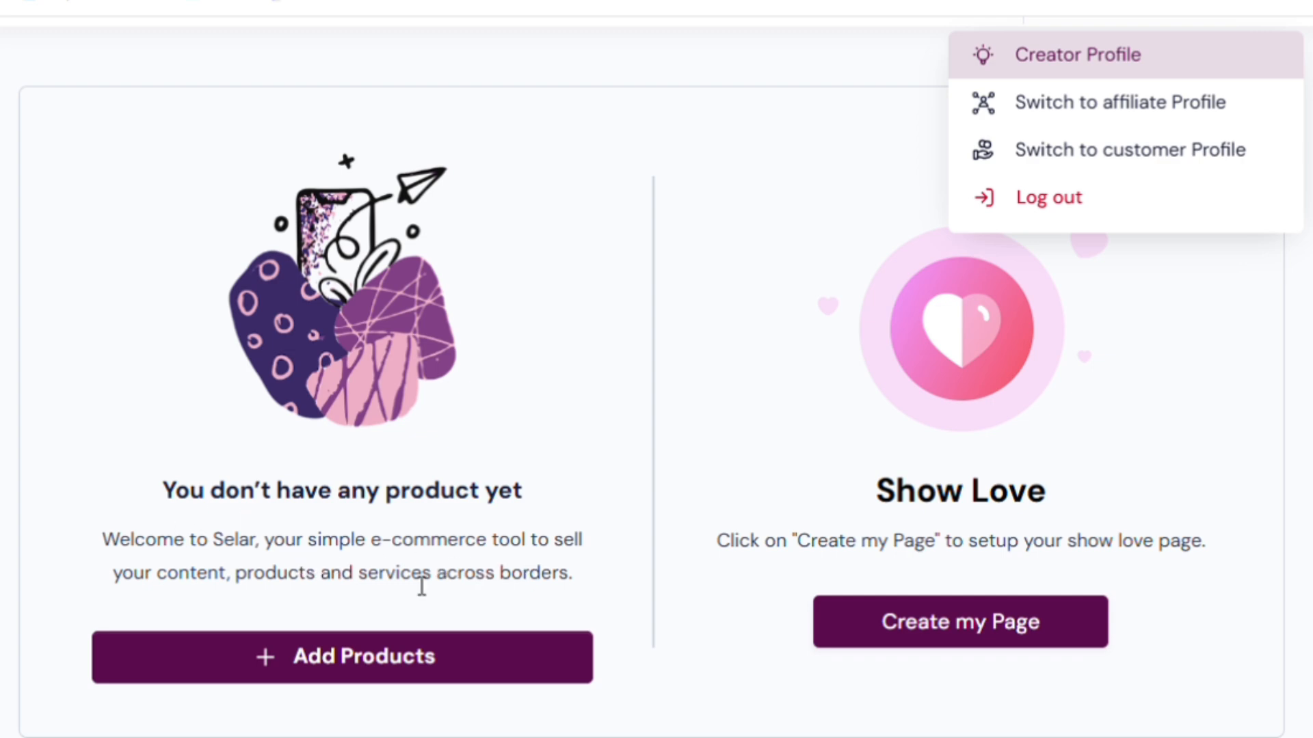
click(316, 662)
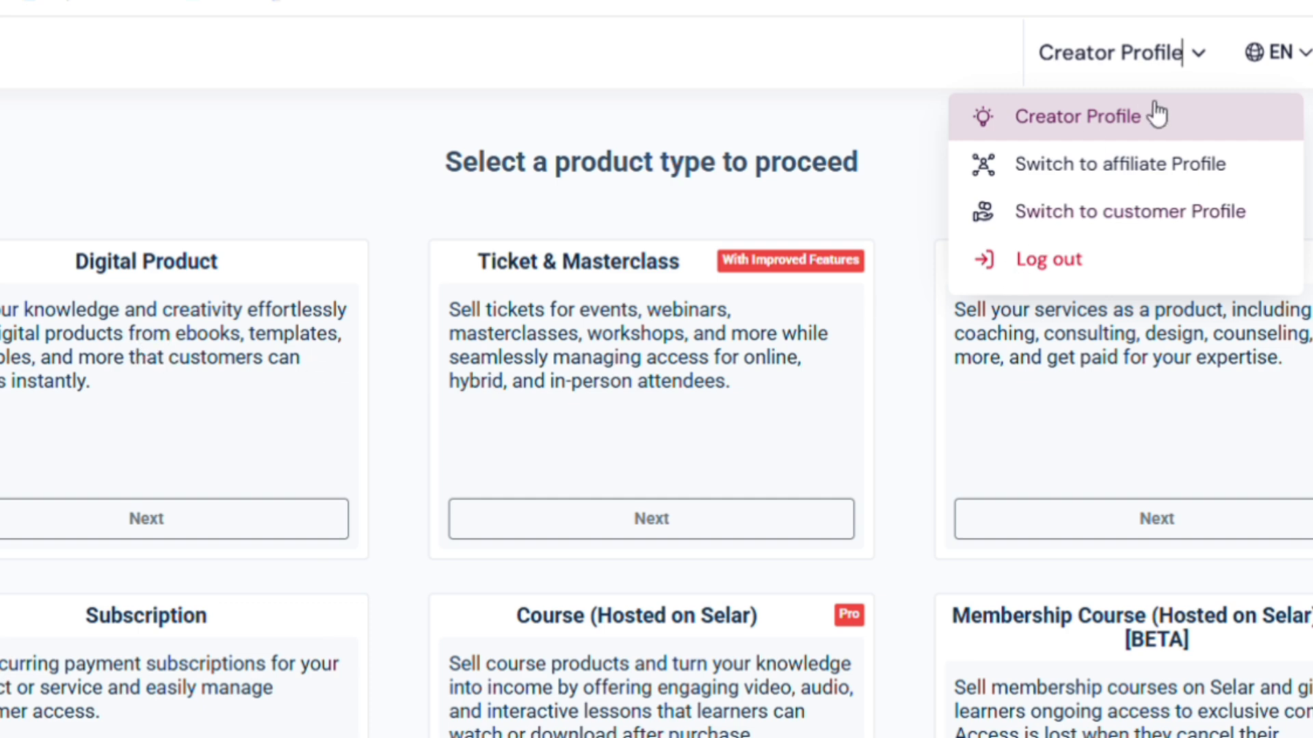
click(1201, 61)
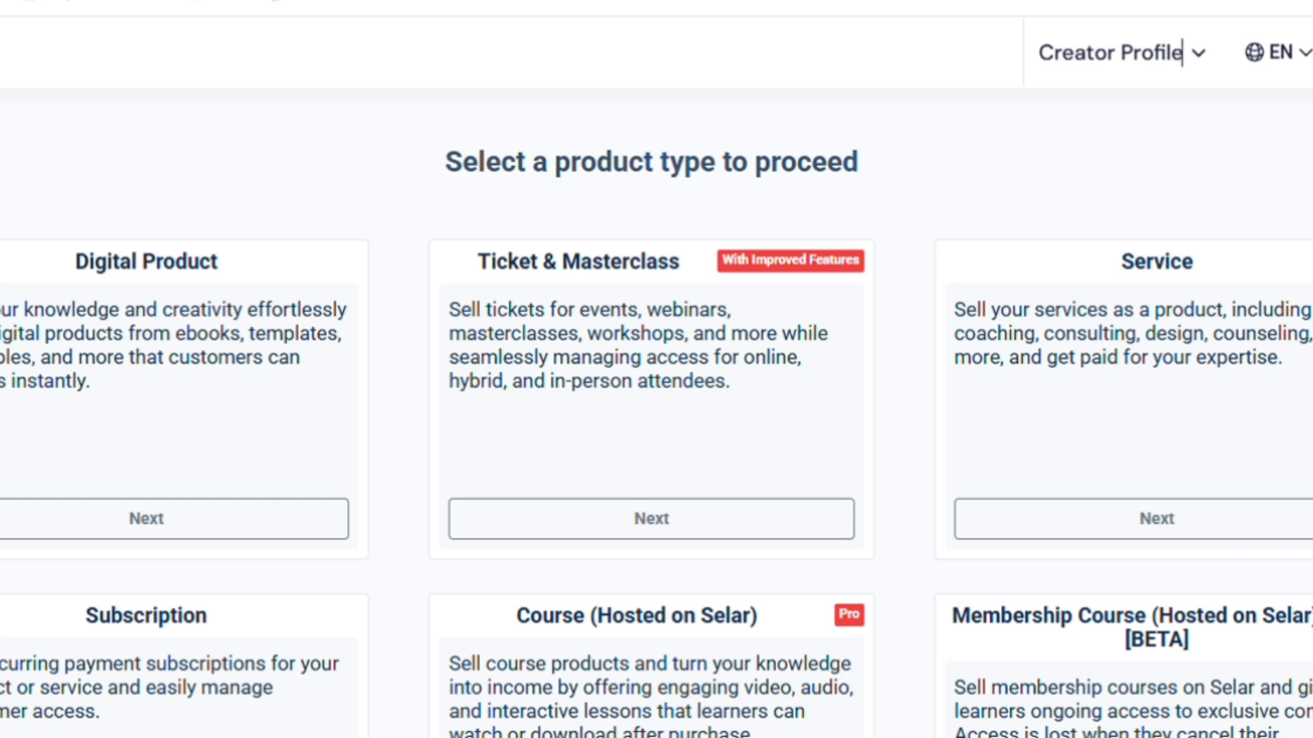
scroll(1182, 52, down, 3)
scroll(657, 377, down, 5)
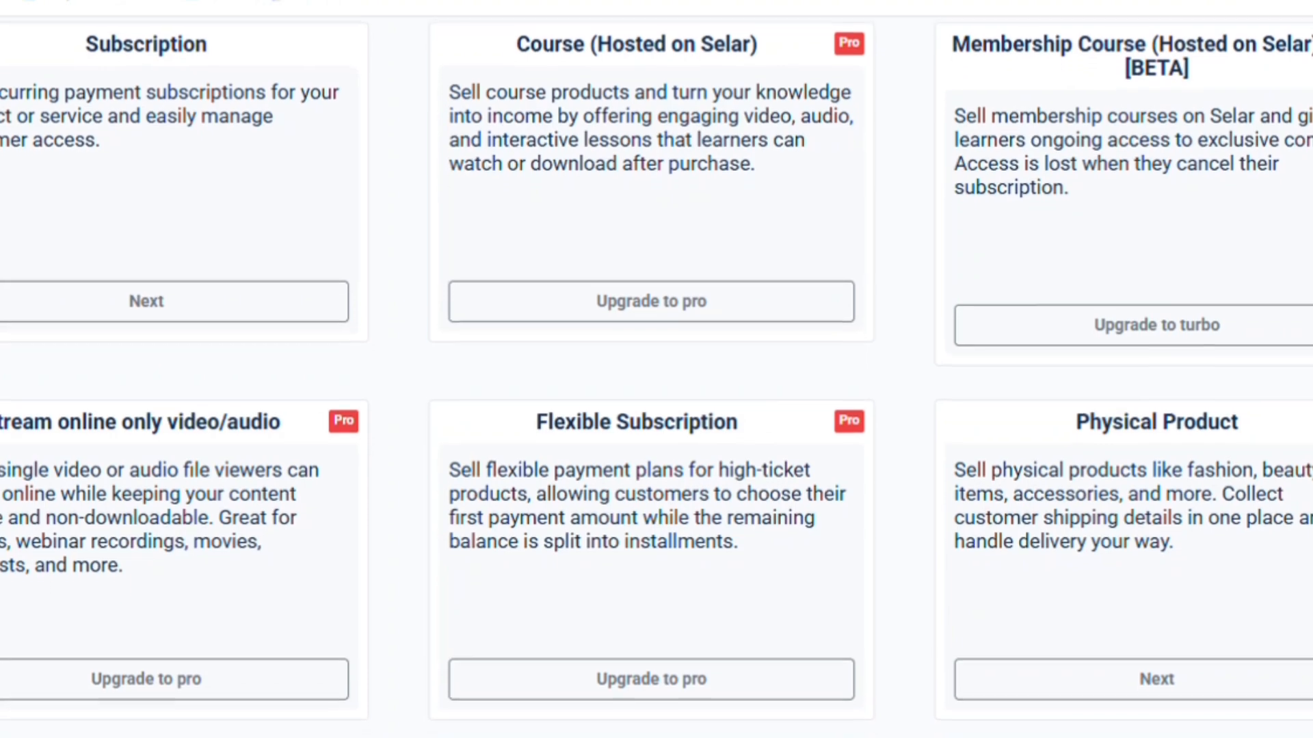
scroll(656, 377, down, 1)
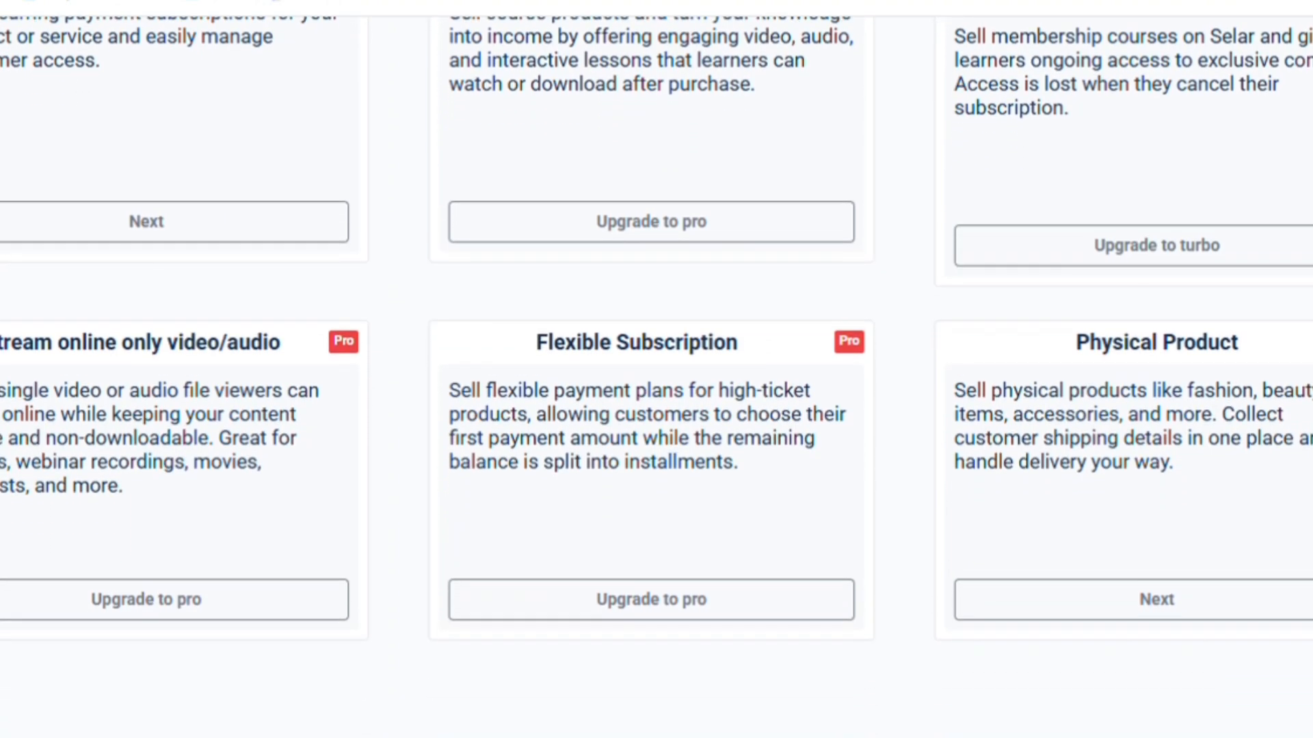
scroll(1182, 53, up, 9)
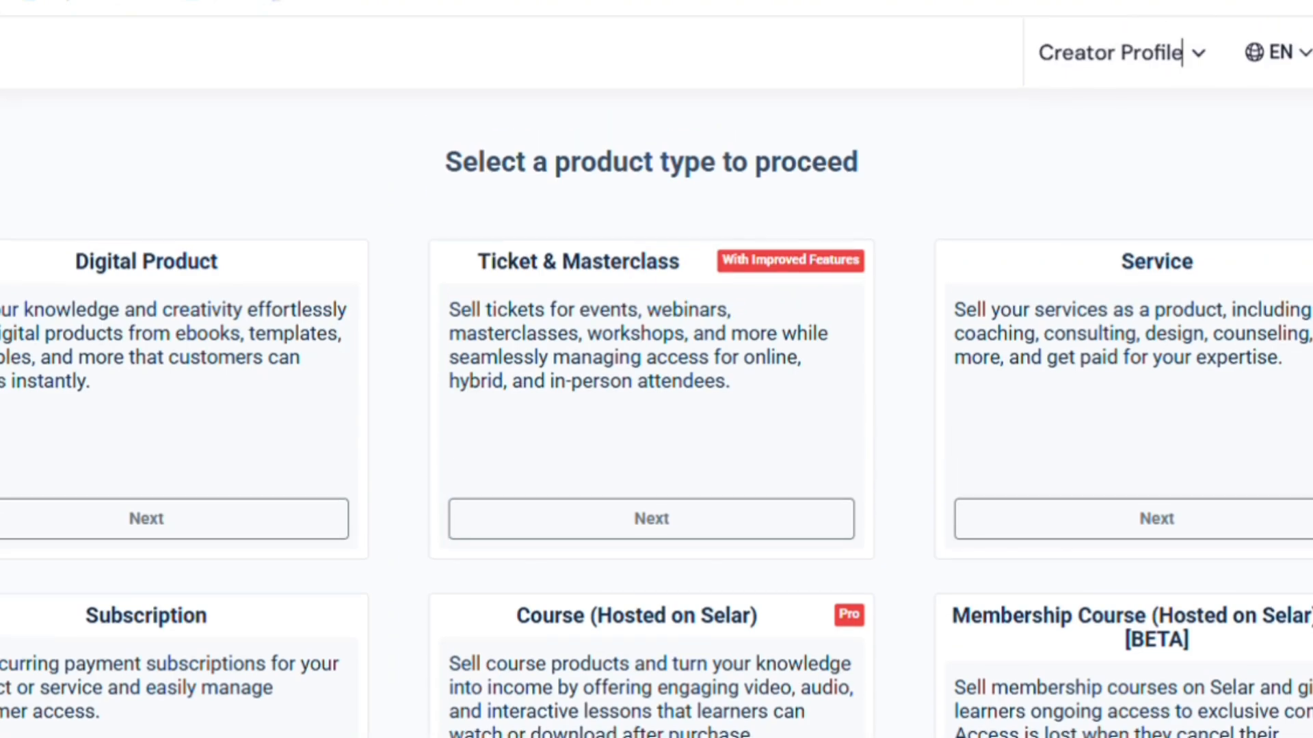
click(195, 542)
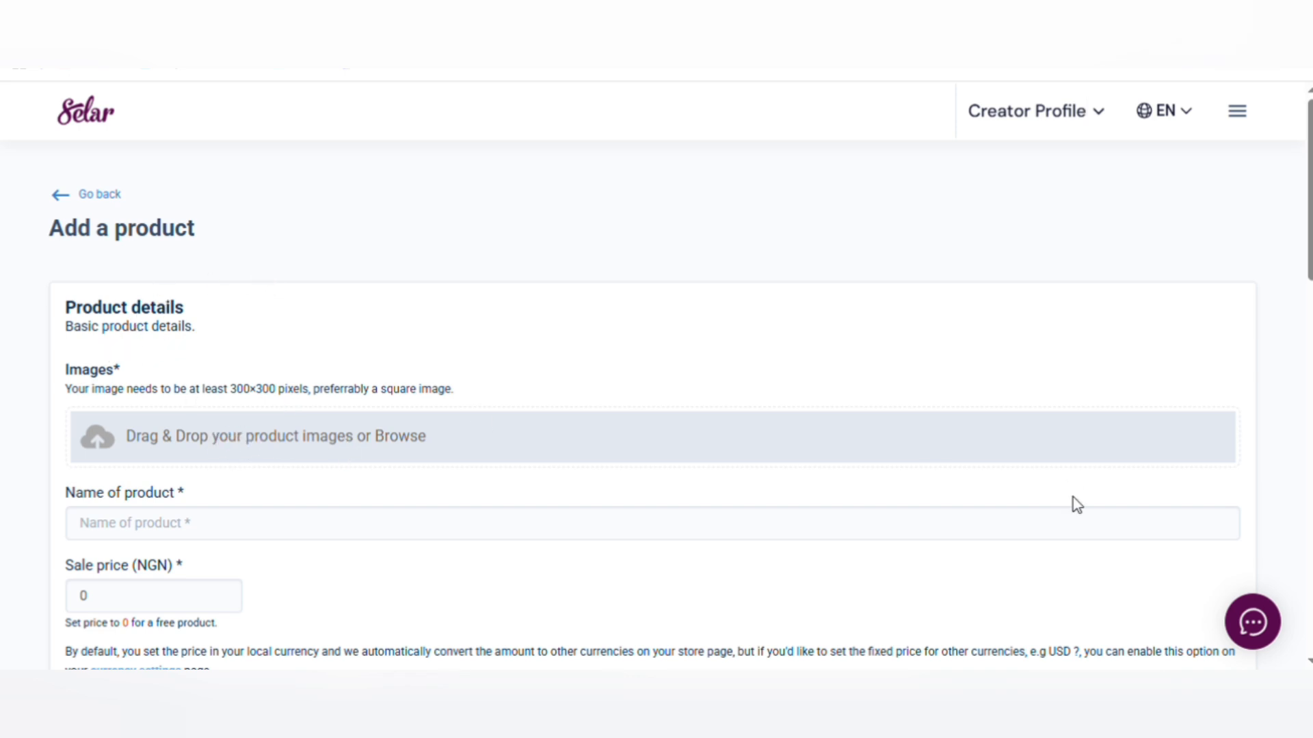
Name the product "Smart Income: How To Make Money Online Using AI Tools"
scroll(1309, 663, down, 1)
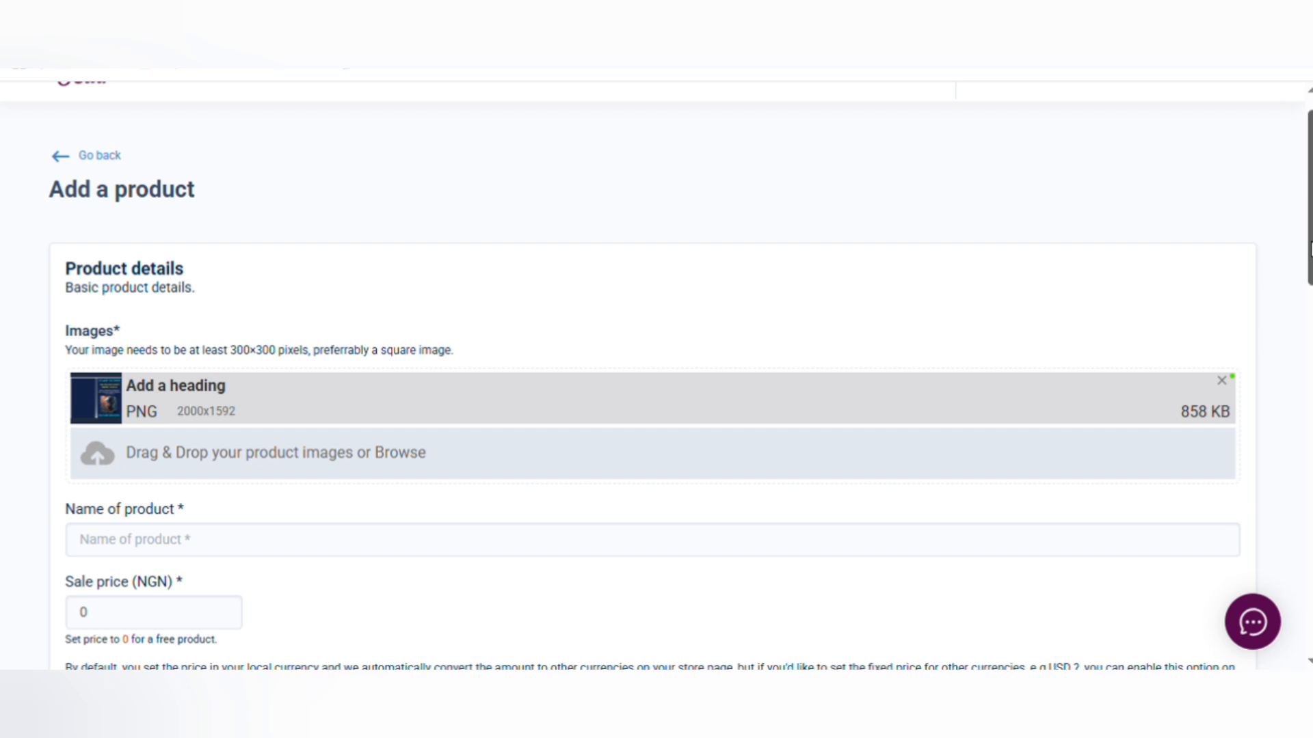
scroll(657, 376, down, 4)
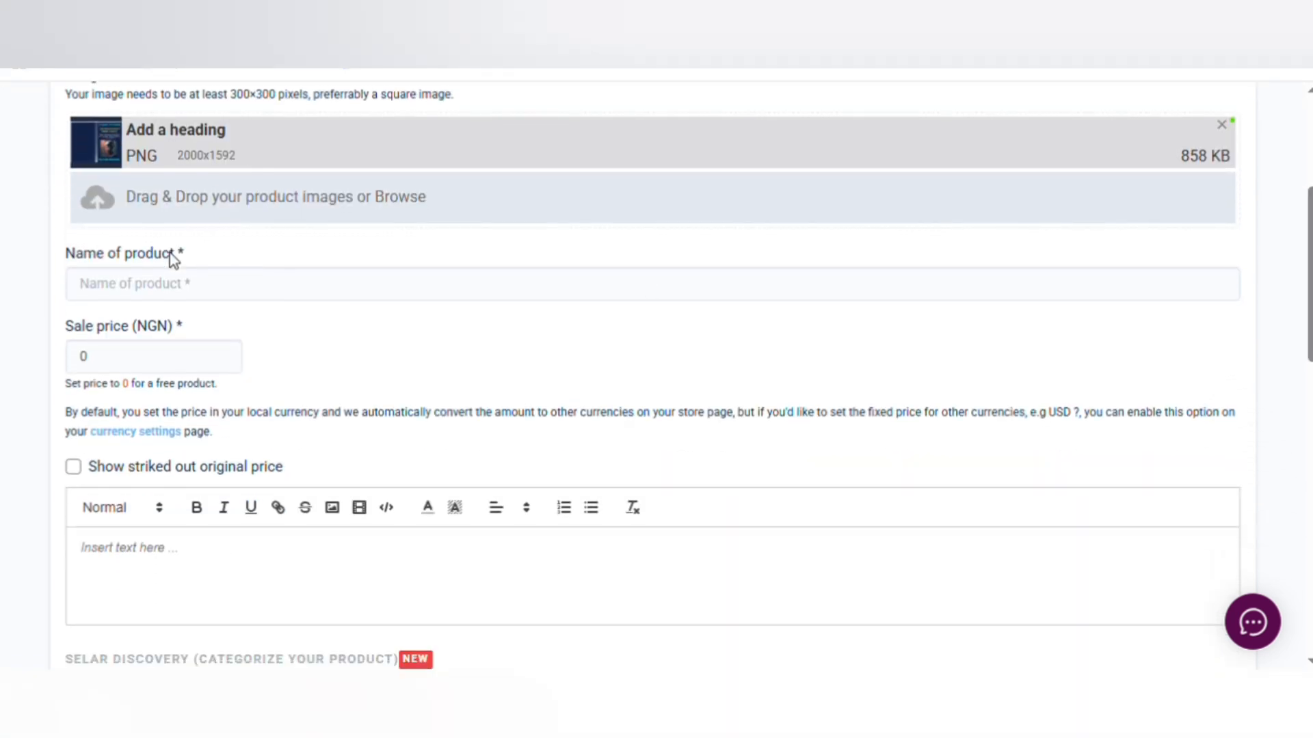
click(172, 296)
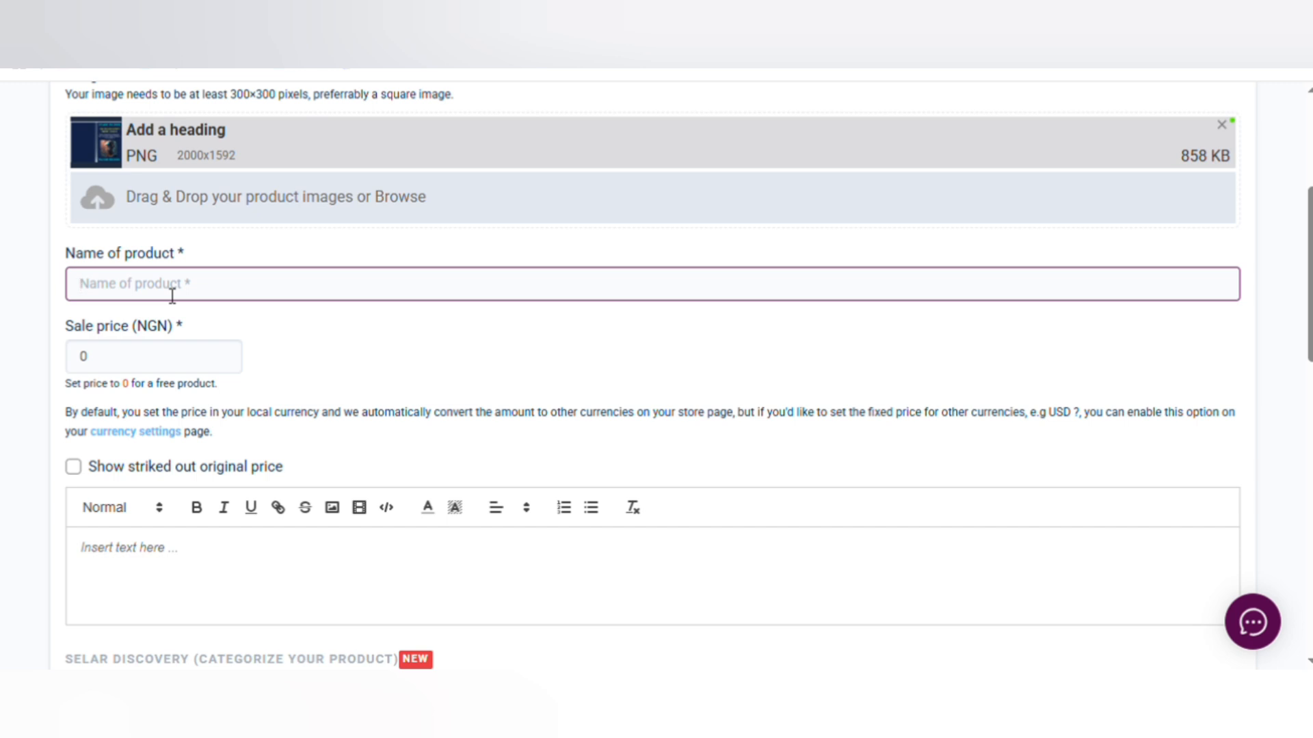
text(Smart IC)
key(BackSpace)
text(com)
key(BackSpace)
key(BackSpace)
key(BackSpace)
text(nc)
text(ome)
text(:)
text(b)
text(ow To Make Money Online Using AI Tools)
Set the product's sale price to 7000 NGN
click(98, 366)
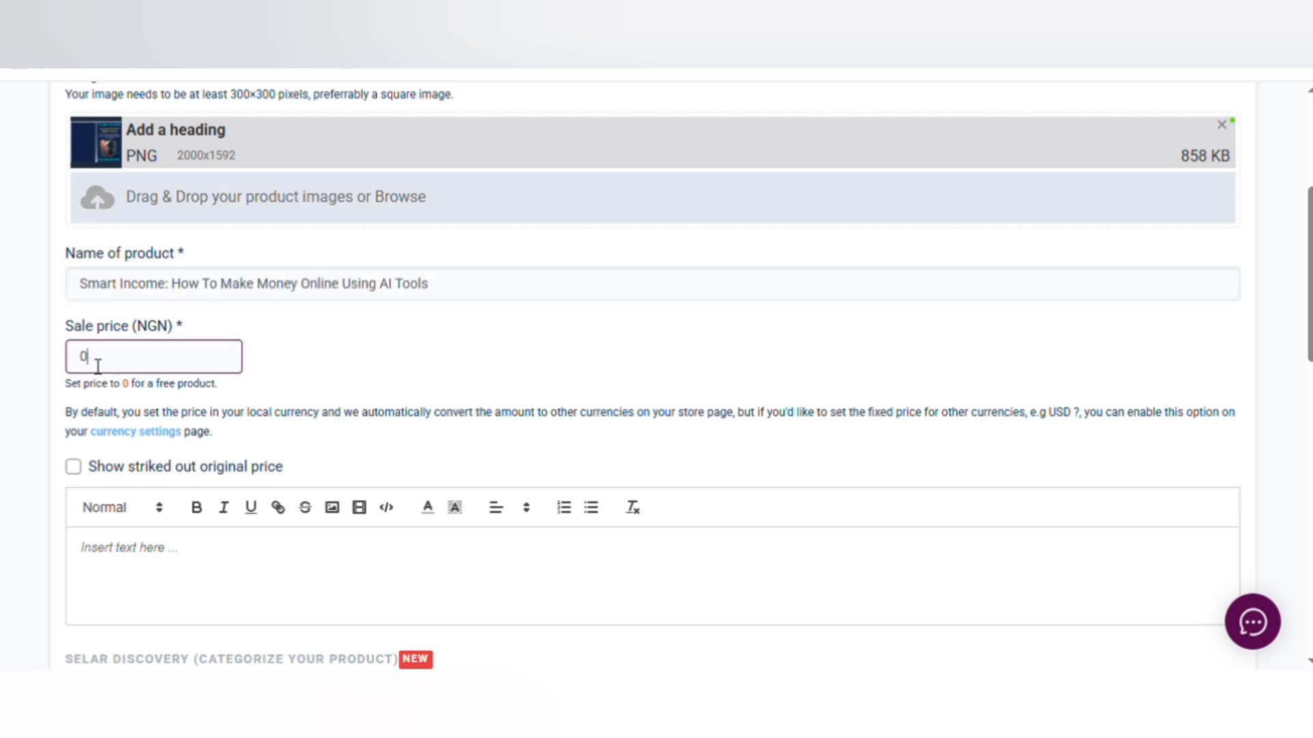
key(BackSpace)
text(7)
text(000)
Enter "Smart Income: How To Make Money Online Using AI Tools" as the product's description text
scroll(1248, 666, down, 2)
scroll(487, 516, down, 2)
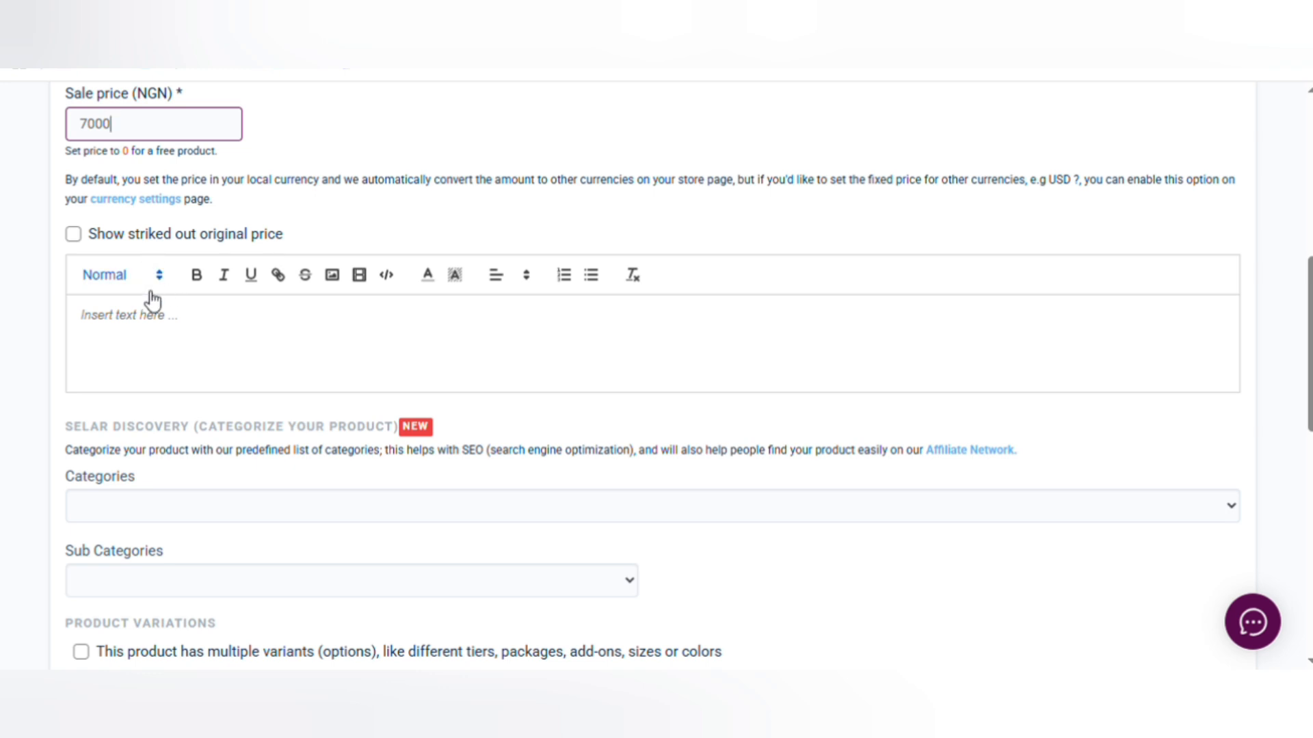
click(154, 328)
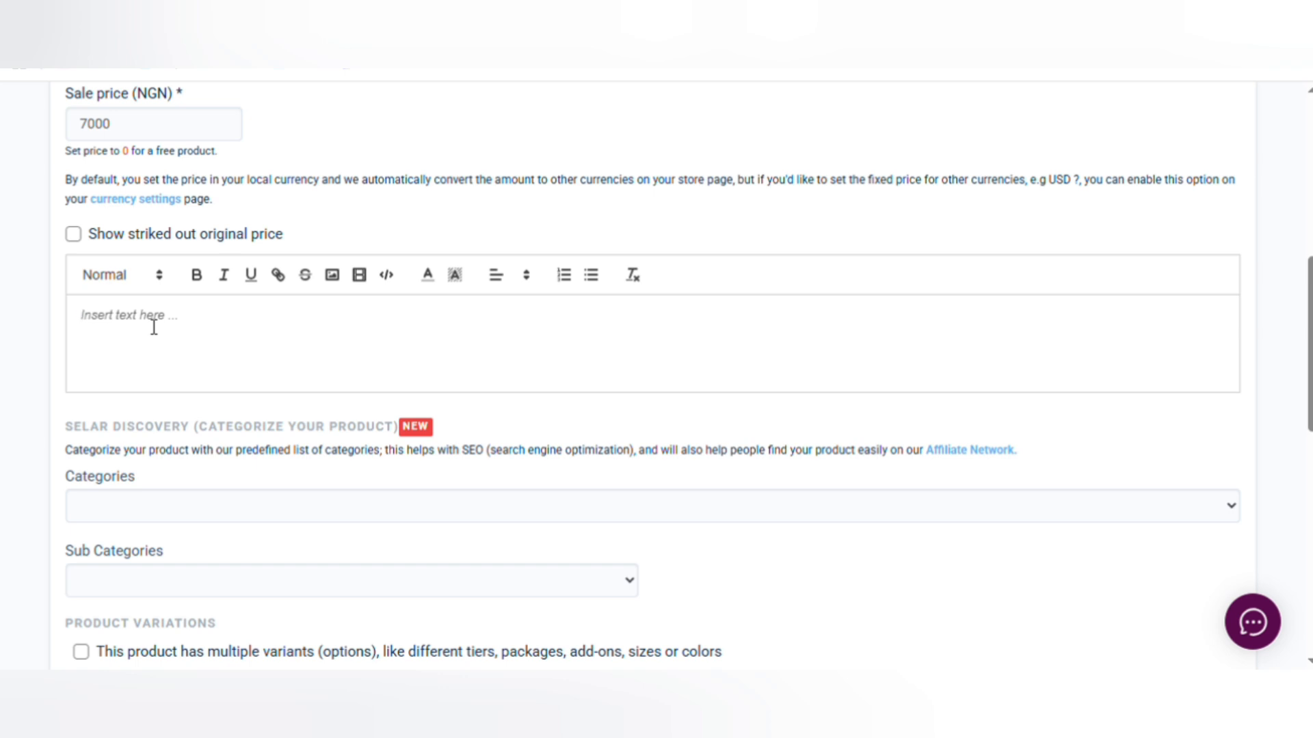
text(s)
key(BackSpace)
text(Smart Income: How To Make Money Online Using AI Tools)
Categorize the product under Wealth and Finance with the sub category Business Finance
scroll(656, 369, down, 4)
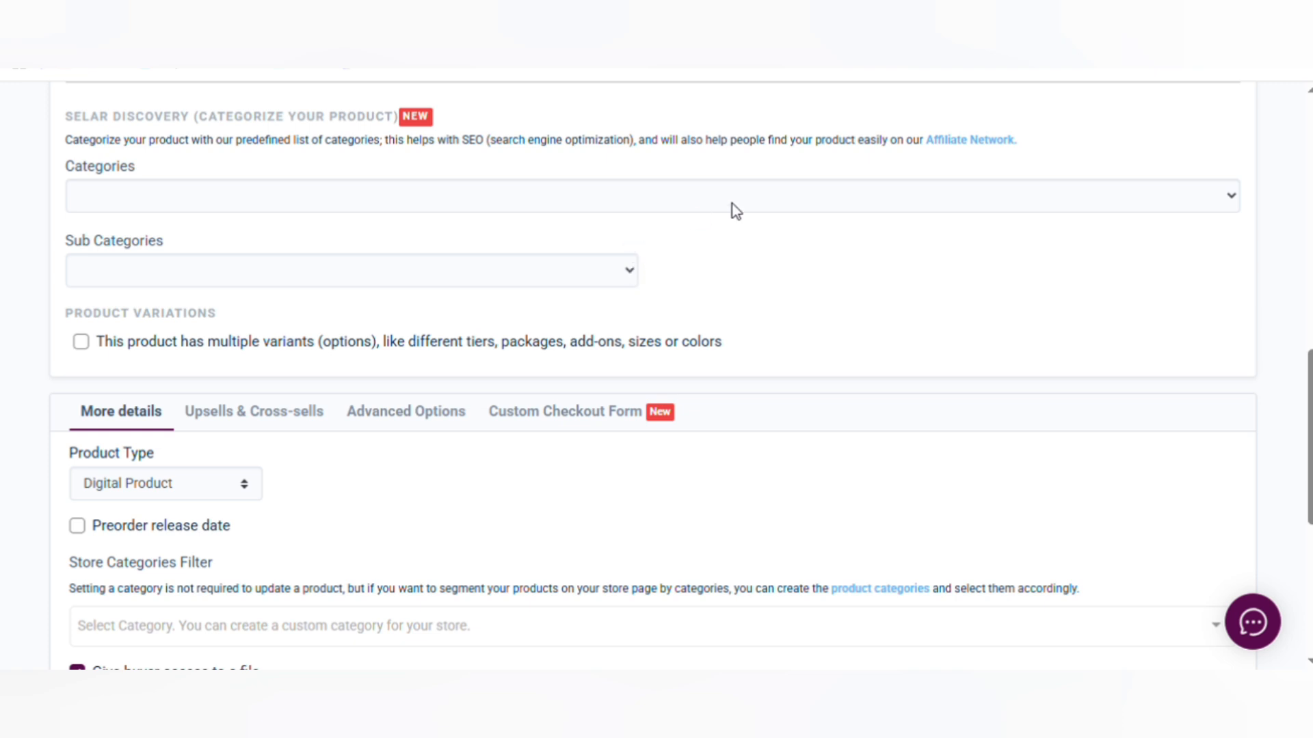
click(1234, 204)
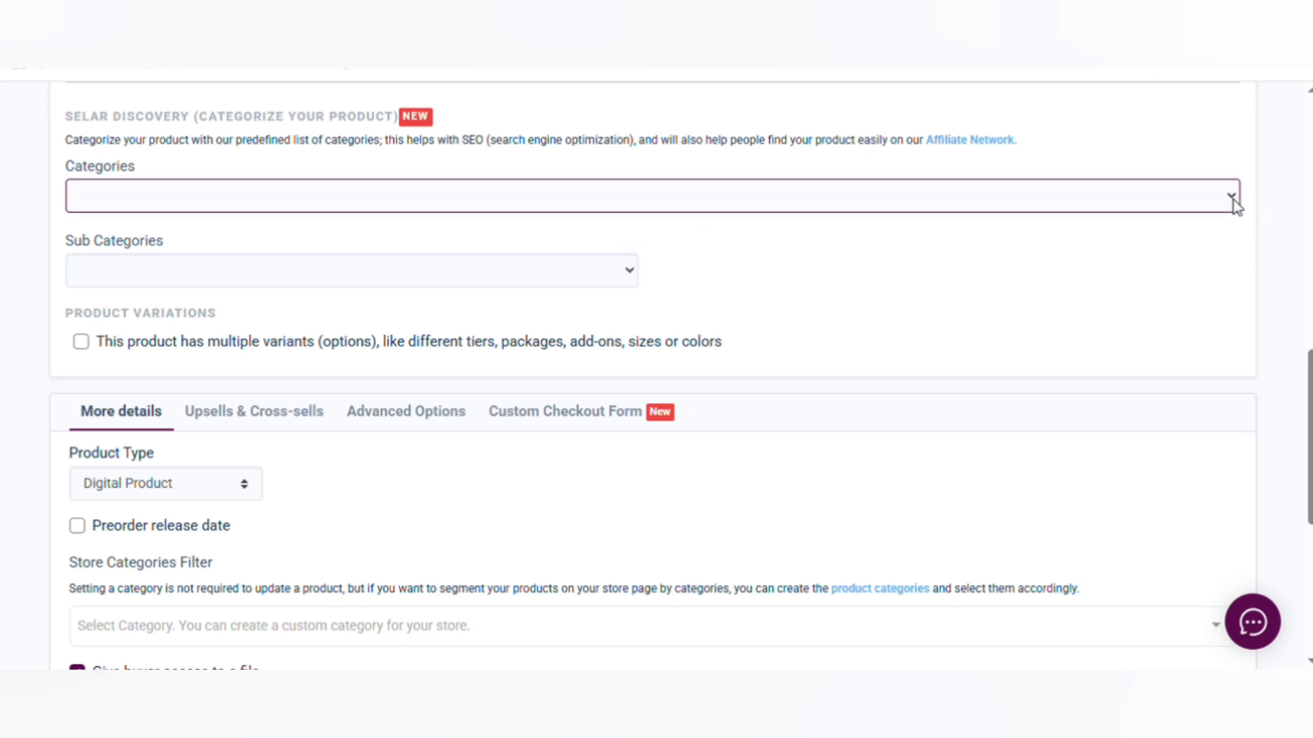
click(204, 269)
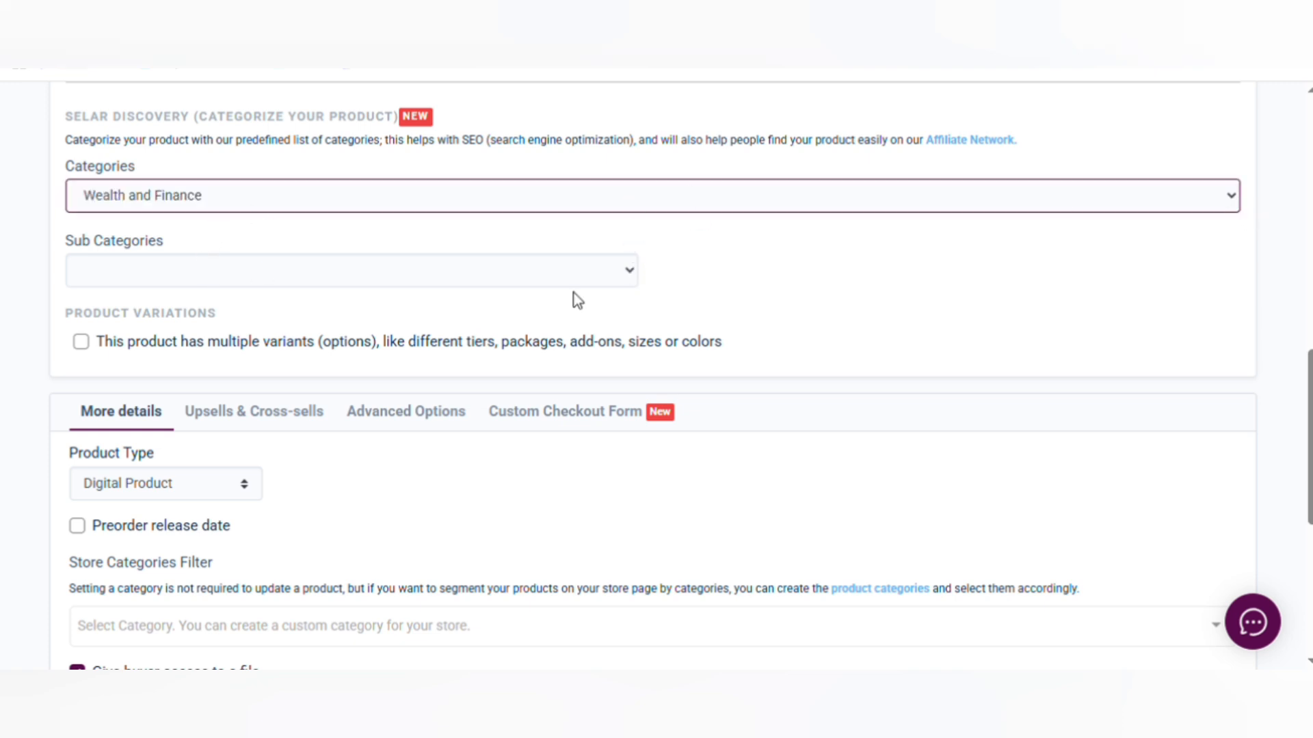
click(630, 272)
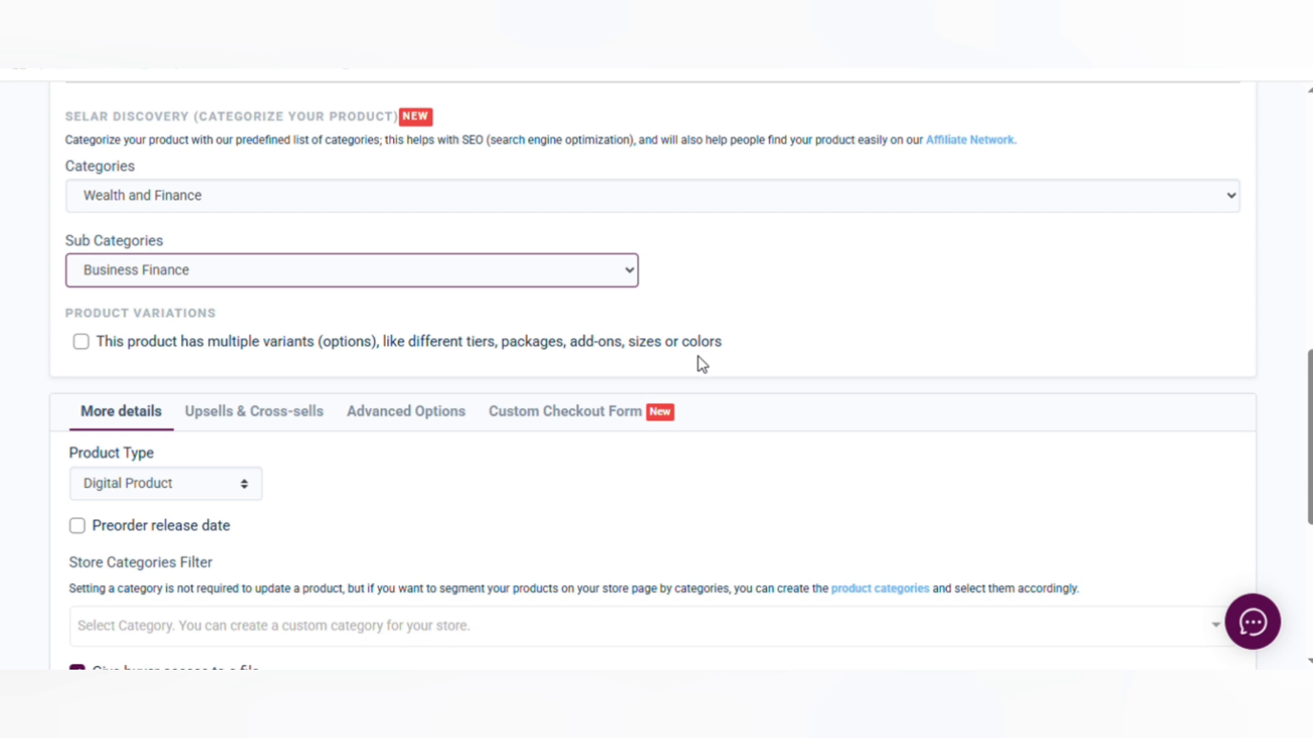
Check the product type setting and the available store categories in the additional product details
click(245, 490)
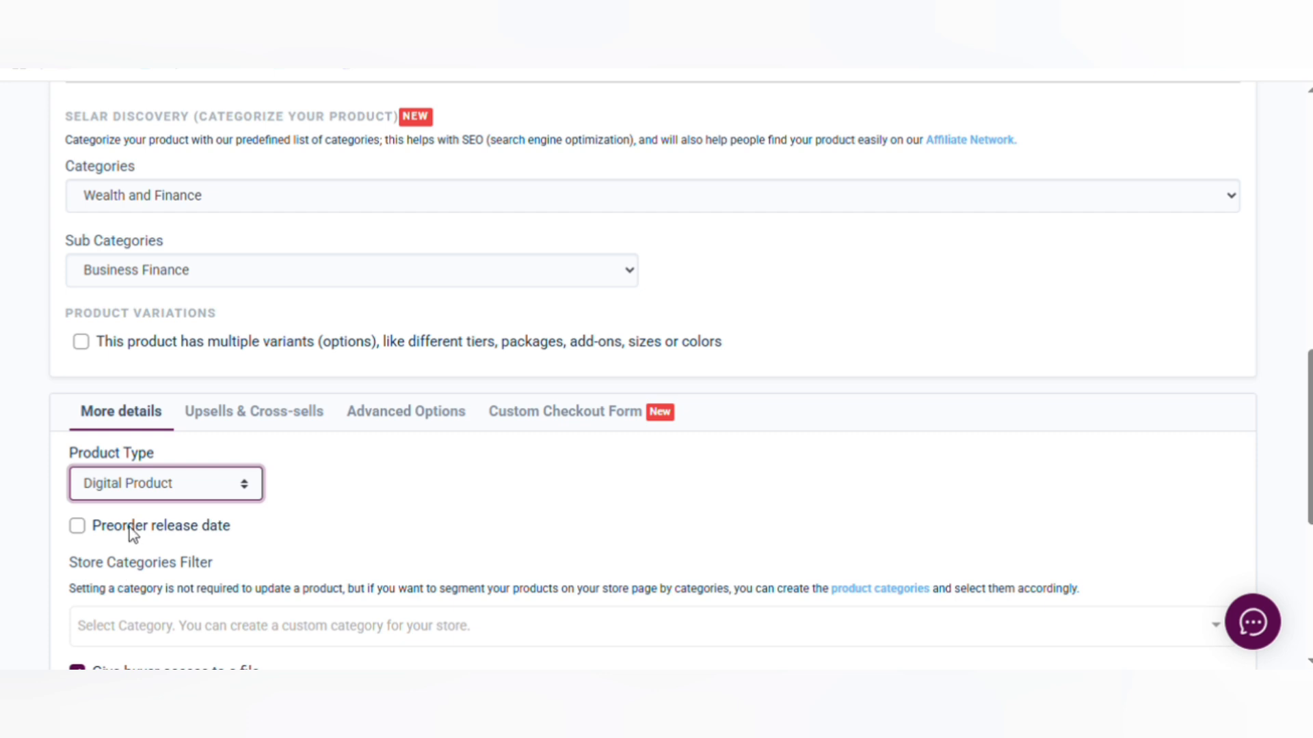
scroll(656, 369, down, 3)
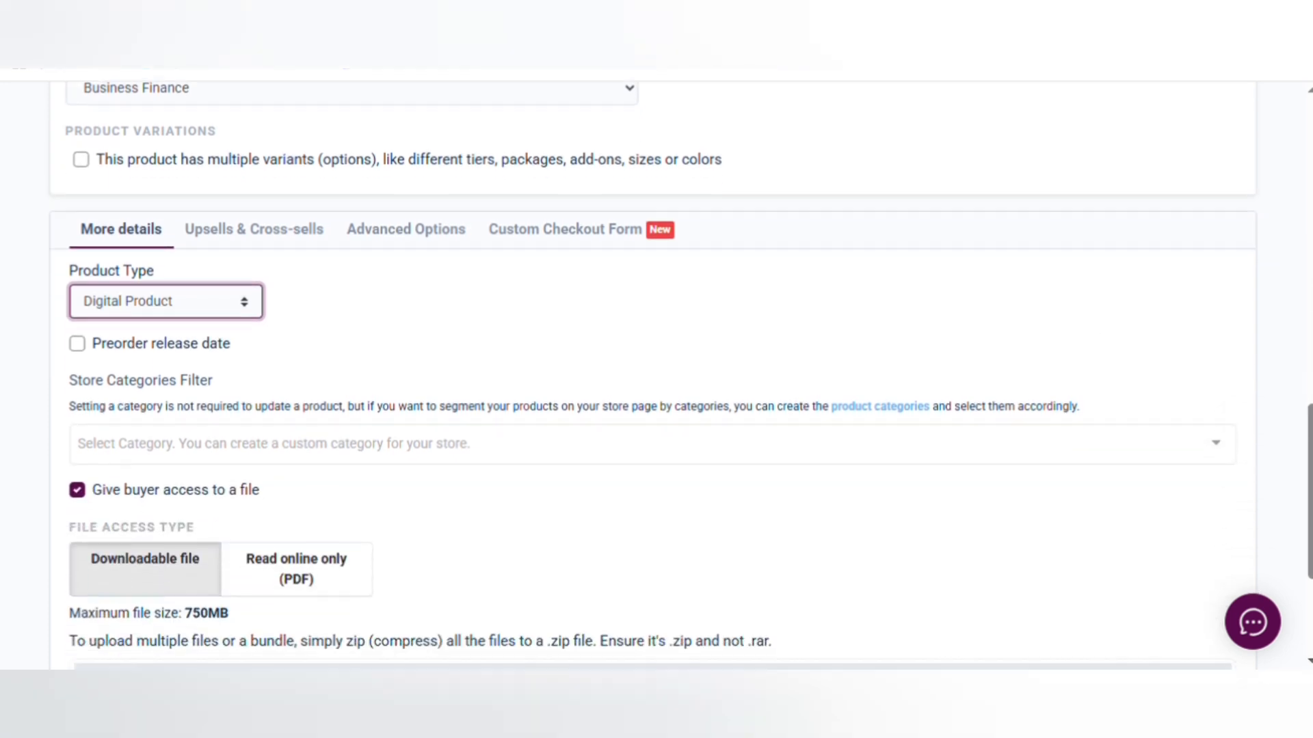
scroll(657, 369, down, 2)
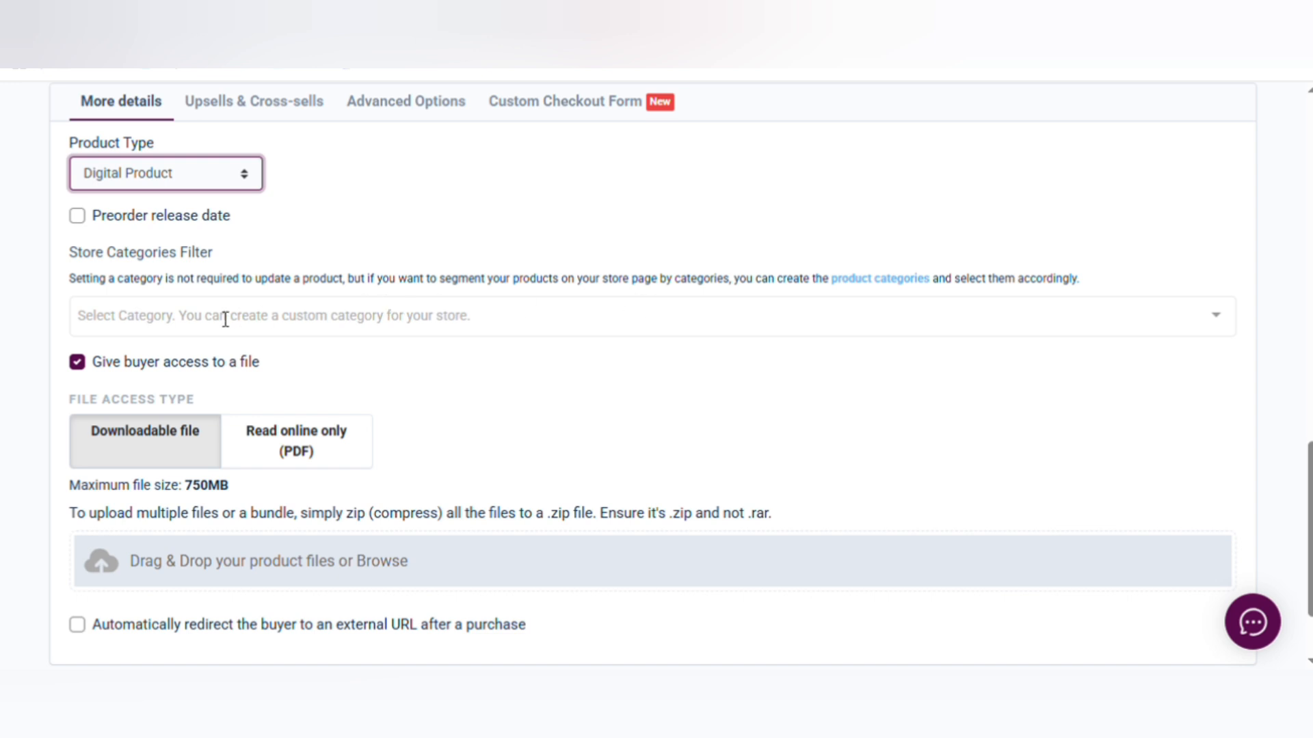
click(1224, 325)
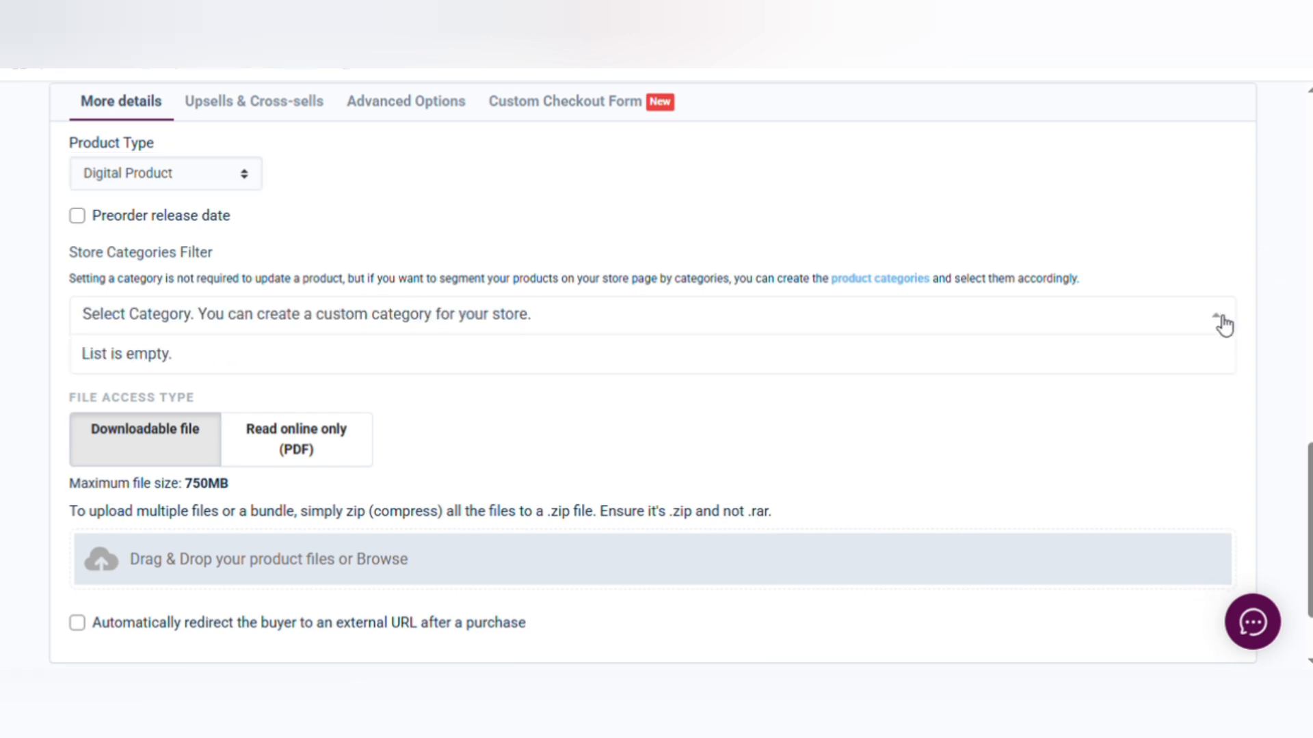
click(1224, 325)
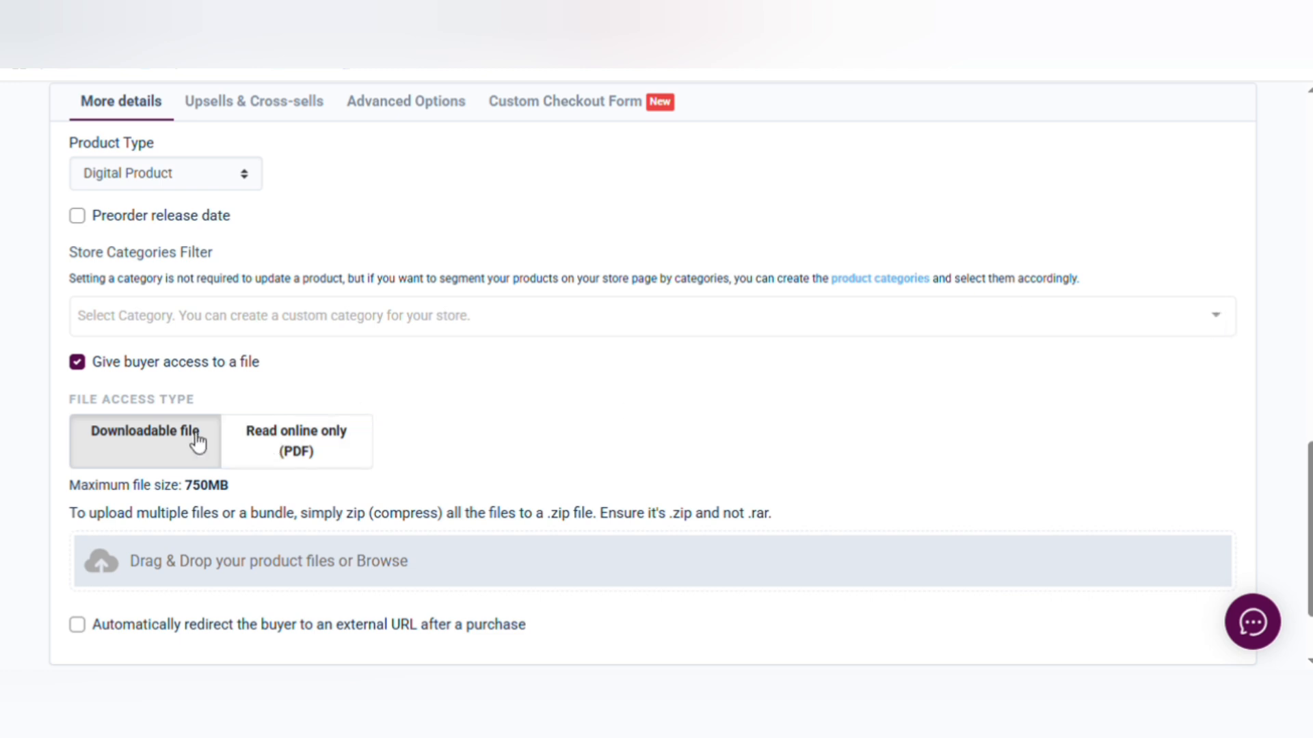
Set the file access type to Downloadable file and upload the SMART INCOME 1 PDF as the product file
click(258, 461)
click(164, 454)
click(363, 561)
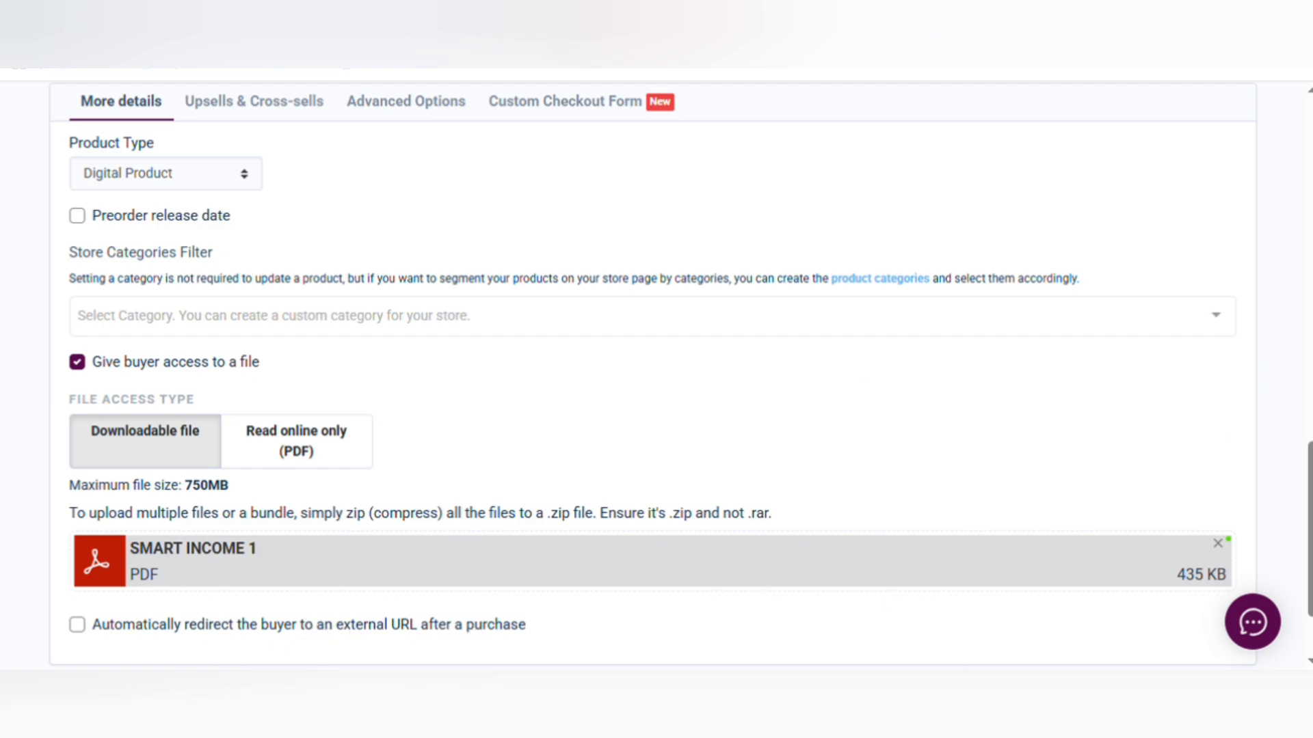
scroll(656, 369, down, 2)
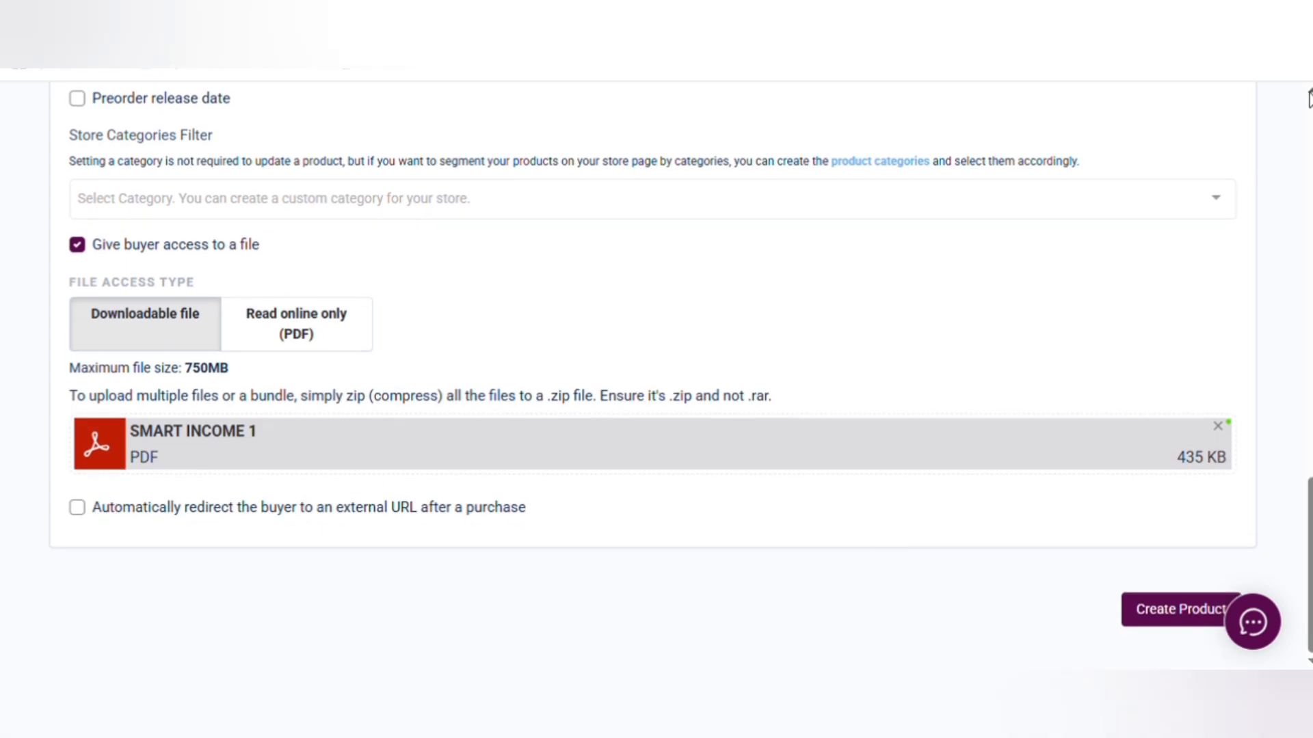
click(1308, 90)
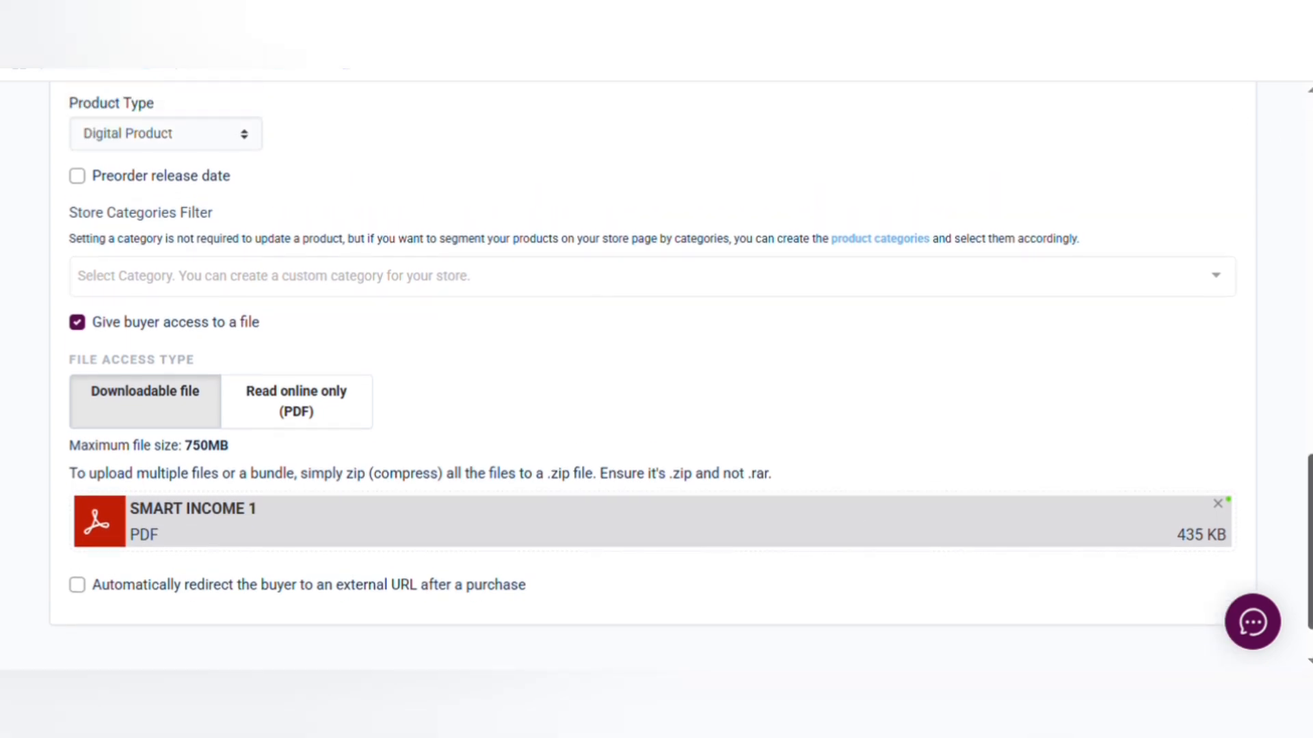
click(1309, 661)
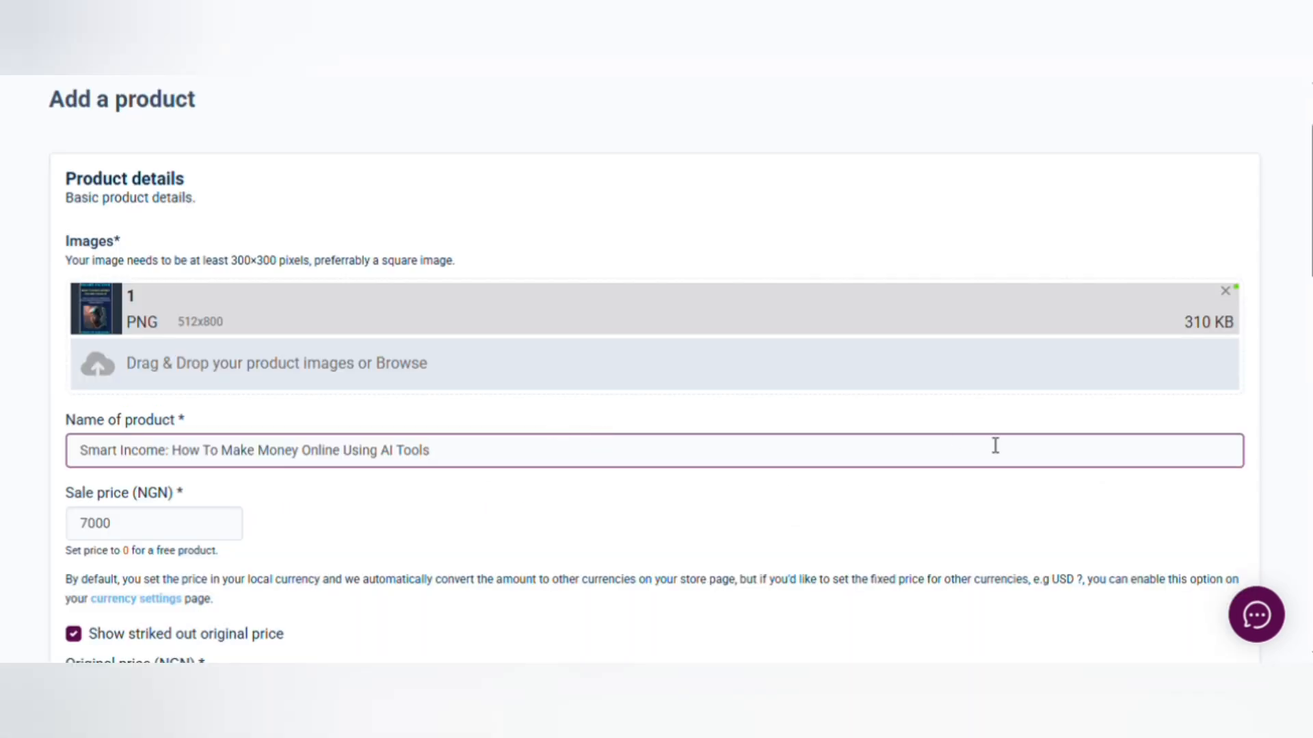
Insert a blank line in the description after the heading, the practical guide sentence, the checklist, the quote and the "Start your journey" line
scroll(995, 446, down, 2)
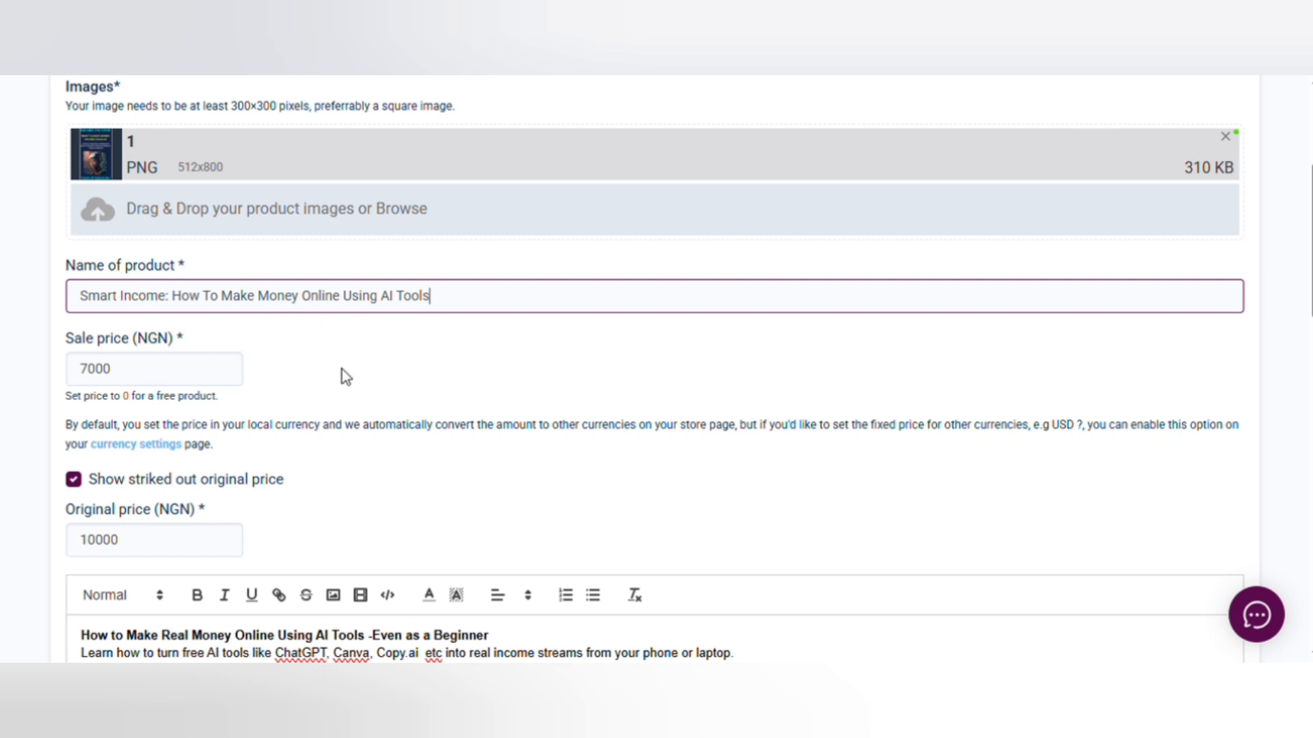
scroll(656, 369, down, 3)
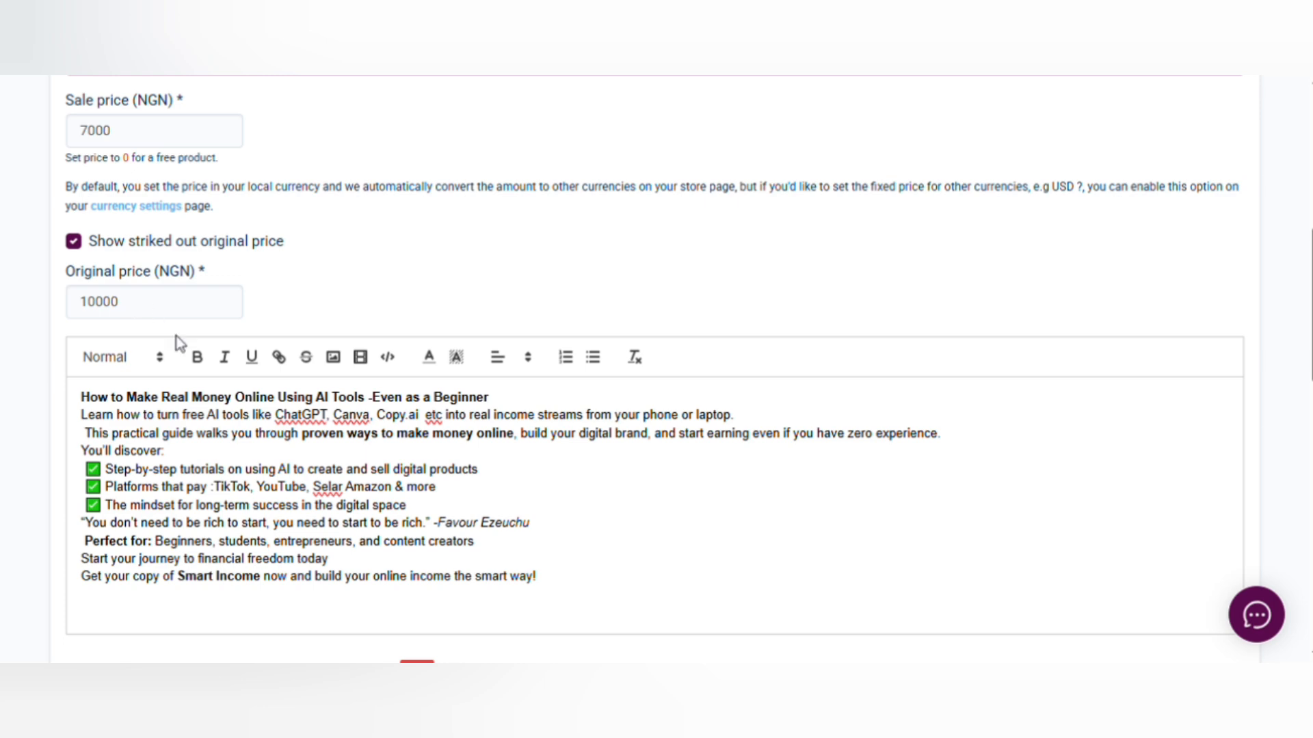
scroll(804, 205, down, 2)
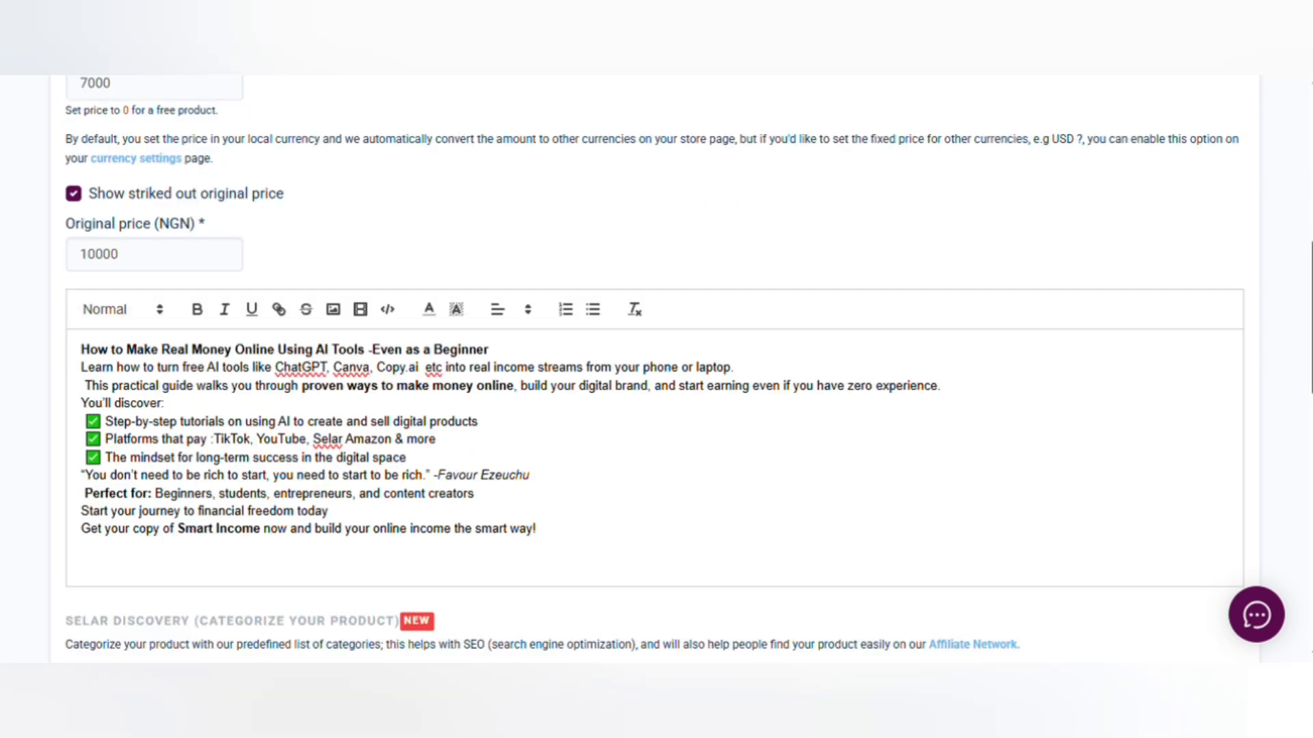
click(504, 305)
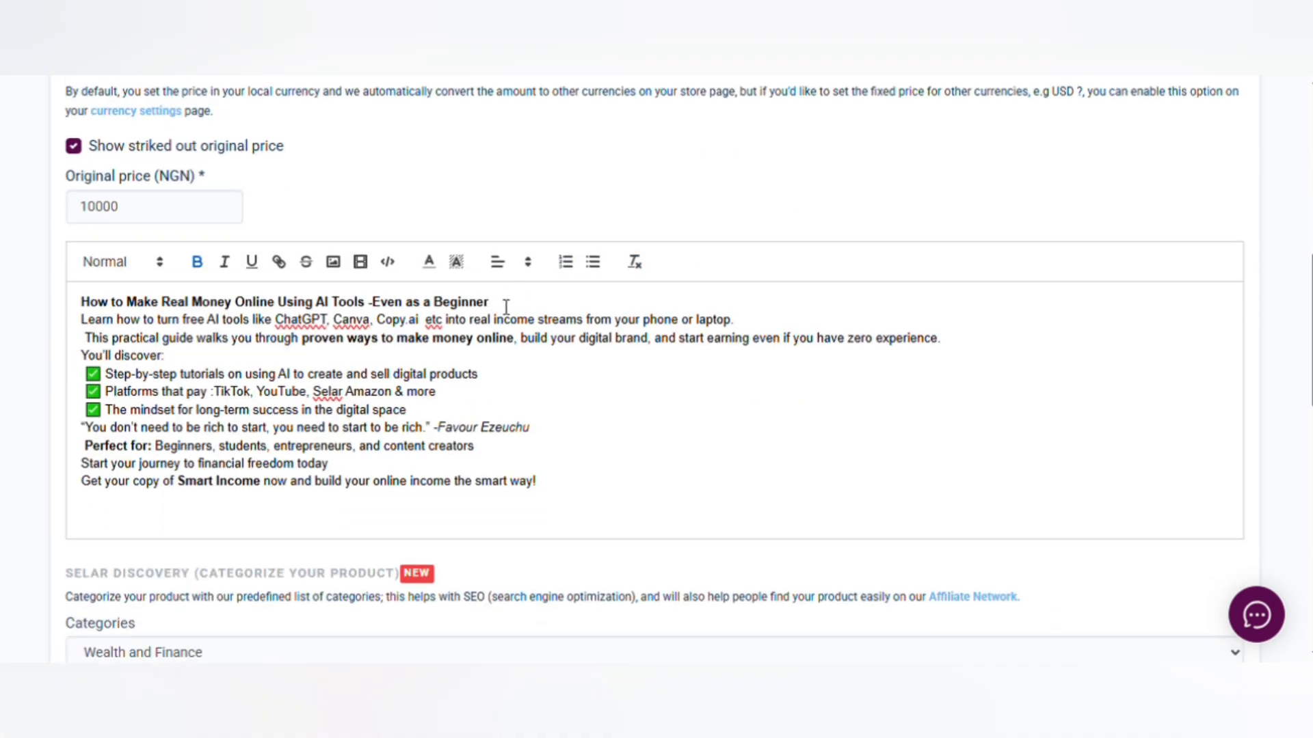
key(Return)
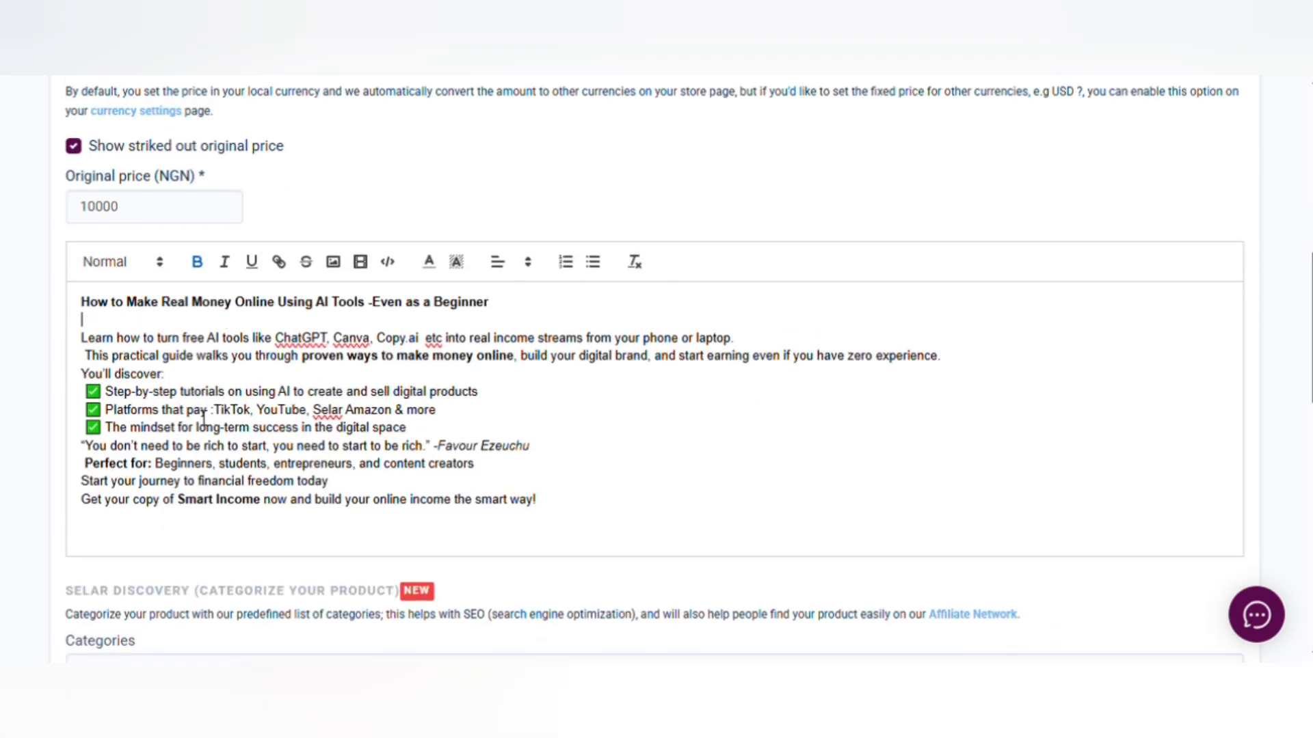
click(957, 361)
key(Return)
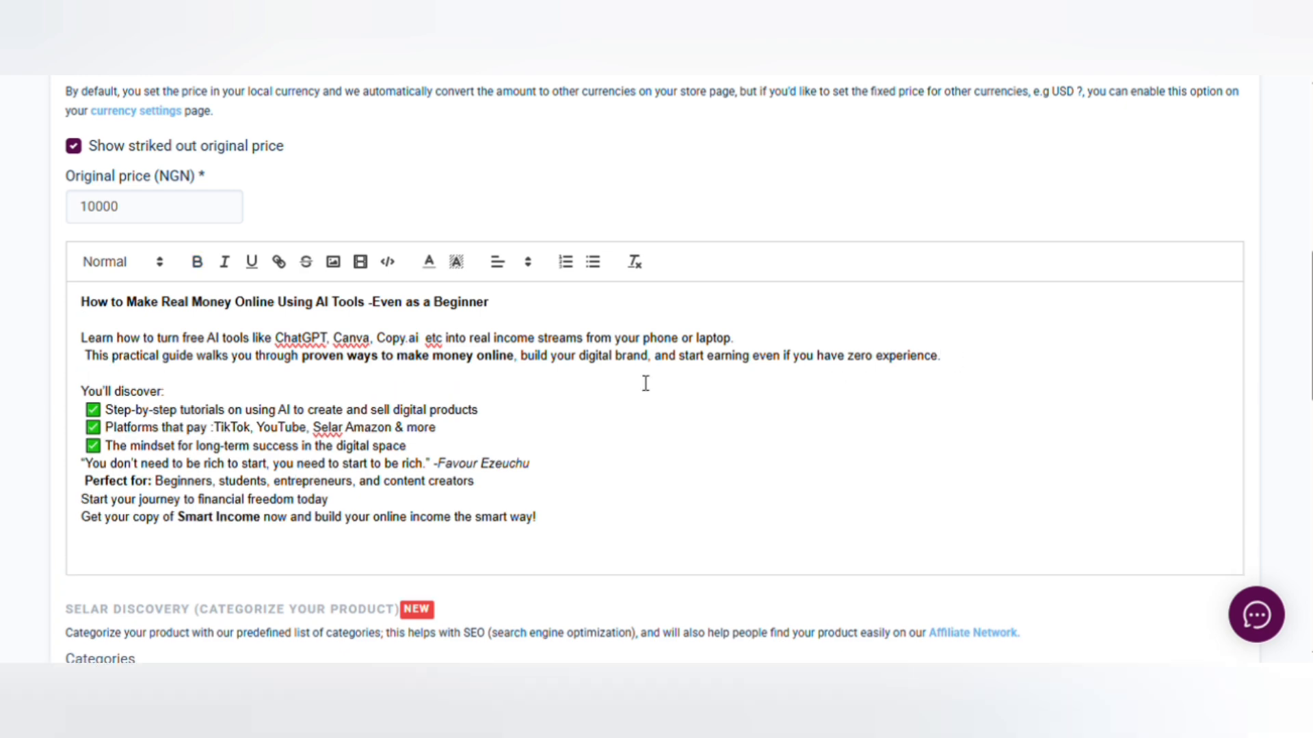
click(431, 454)
key(Return)
click(552, 489)
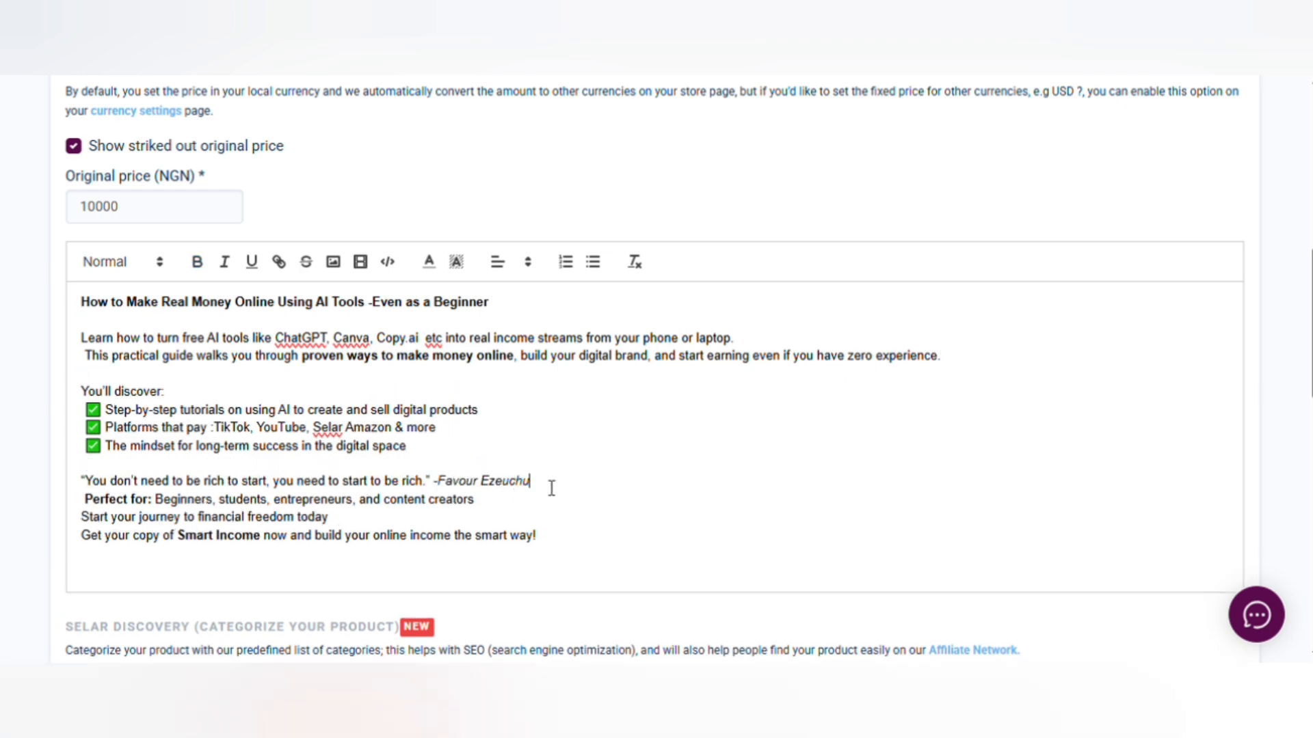
key(Return)
click(351, 544)
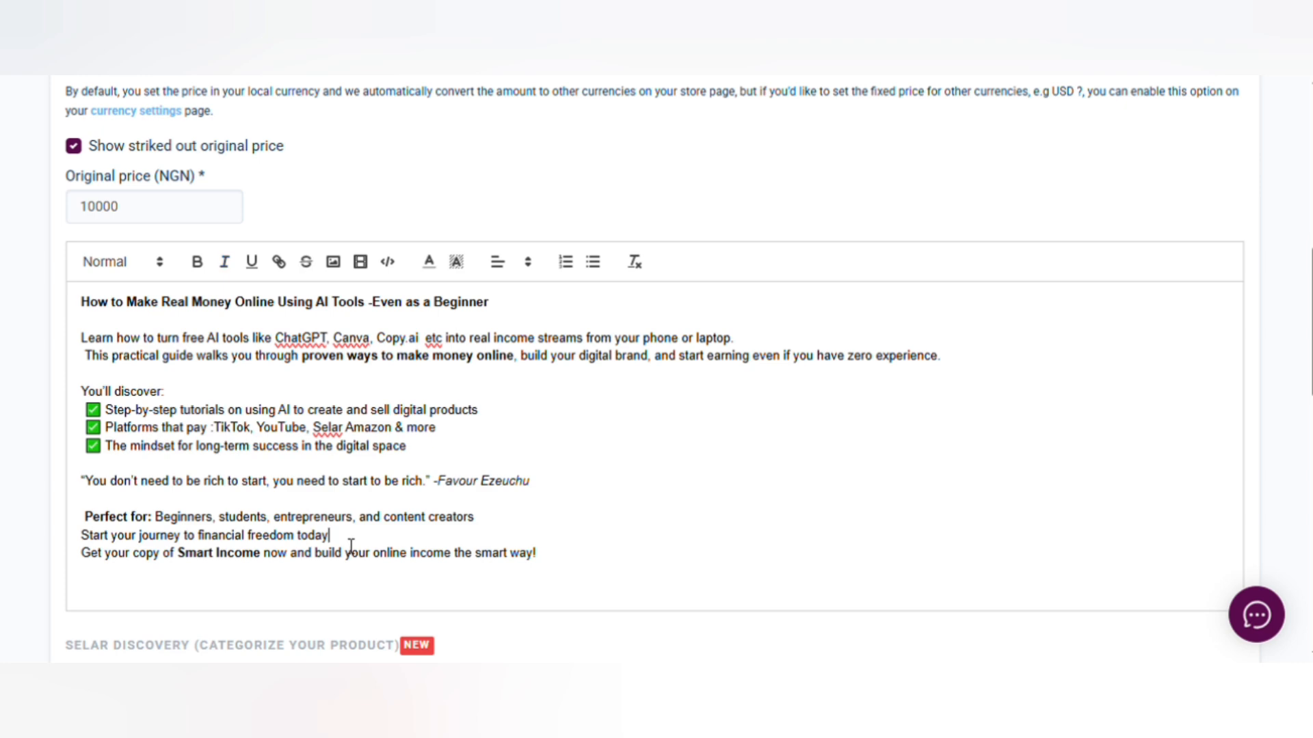
key(Return)
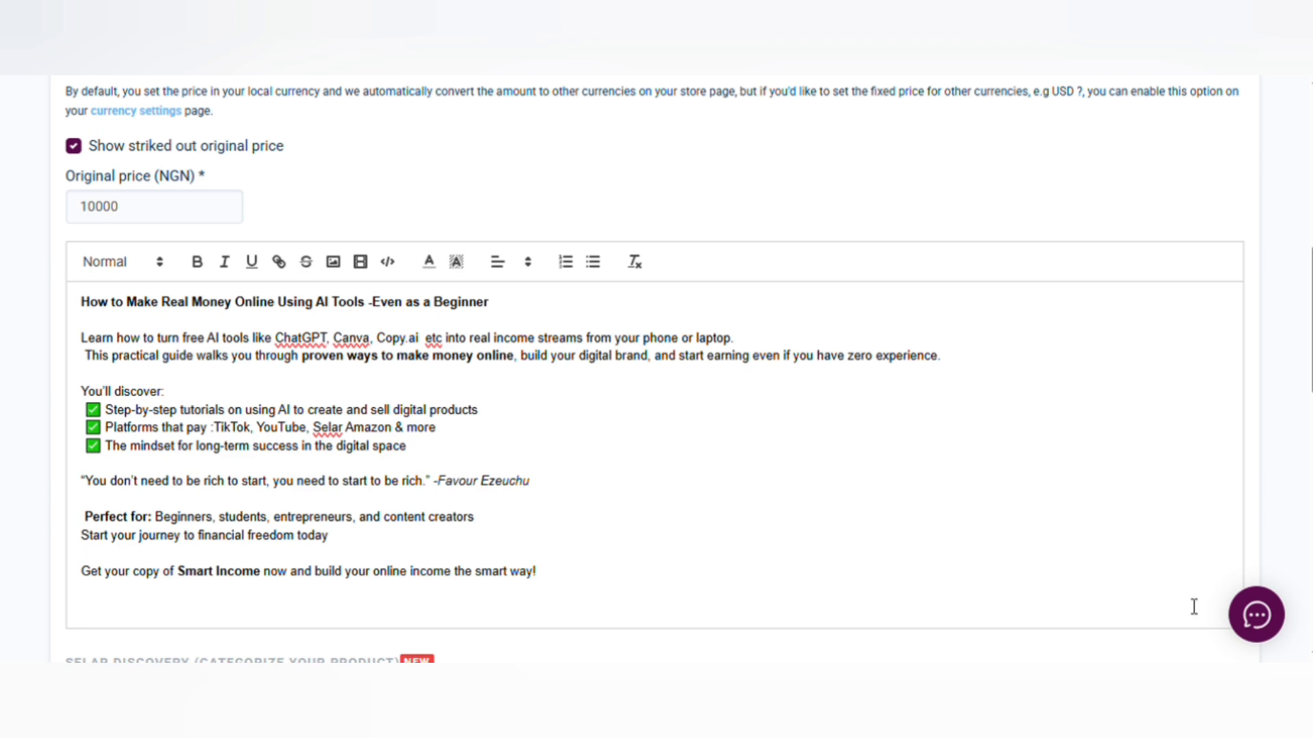
Review the listing's description, discovery categories, product type and uploaded file, and check the store categories filter for available entries
scroll(656, 369, down, 3)
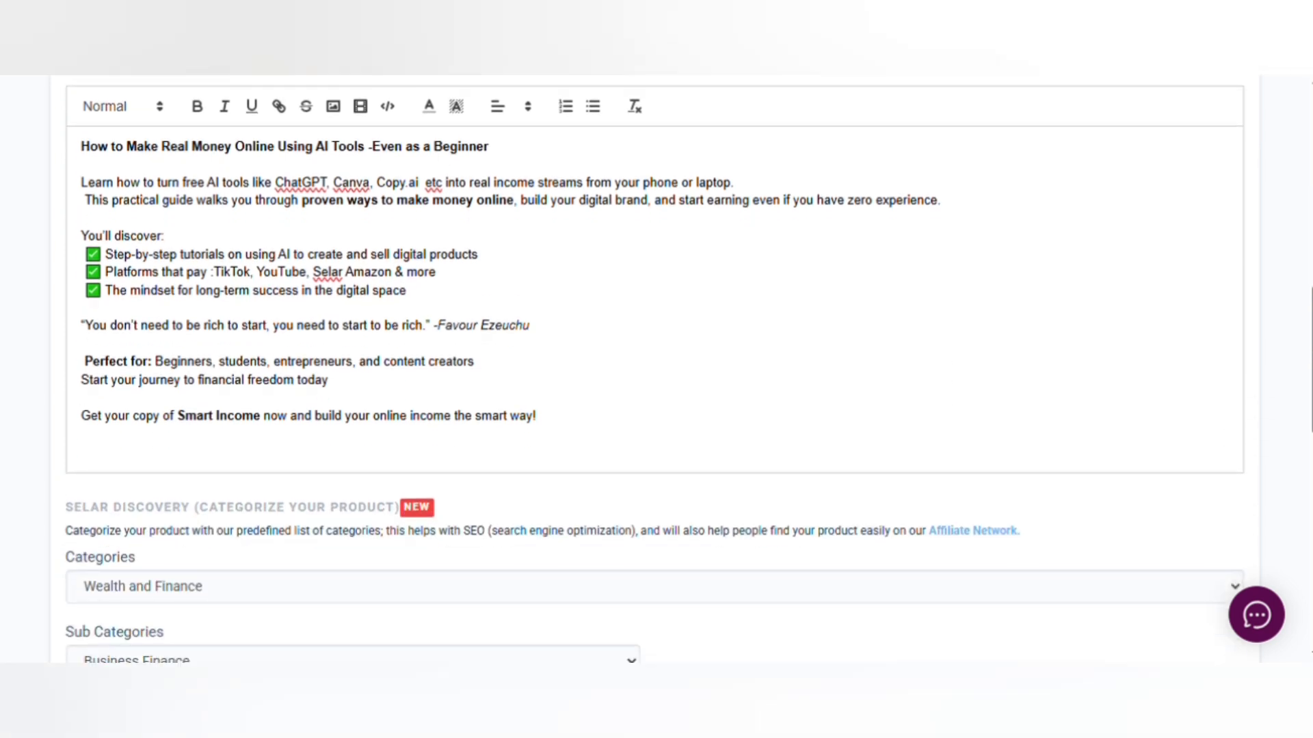
scroll(656, 370, down, 3)
scroll(744, 593, down, 3)
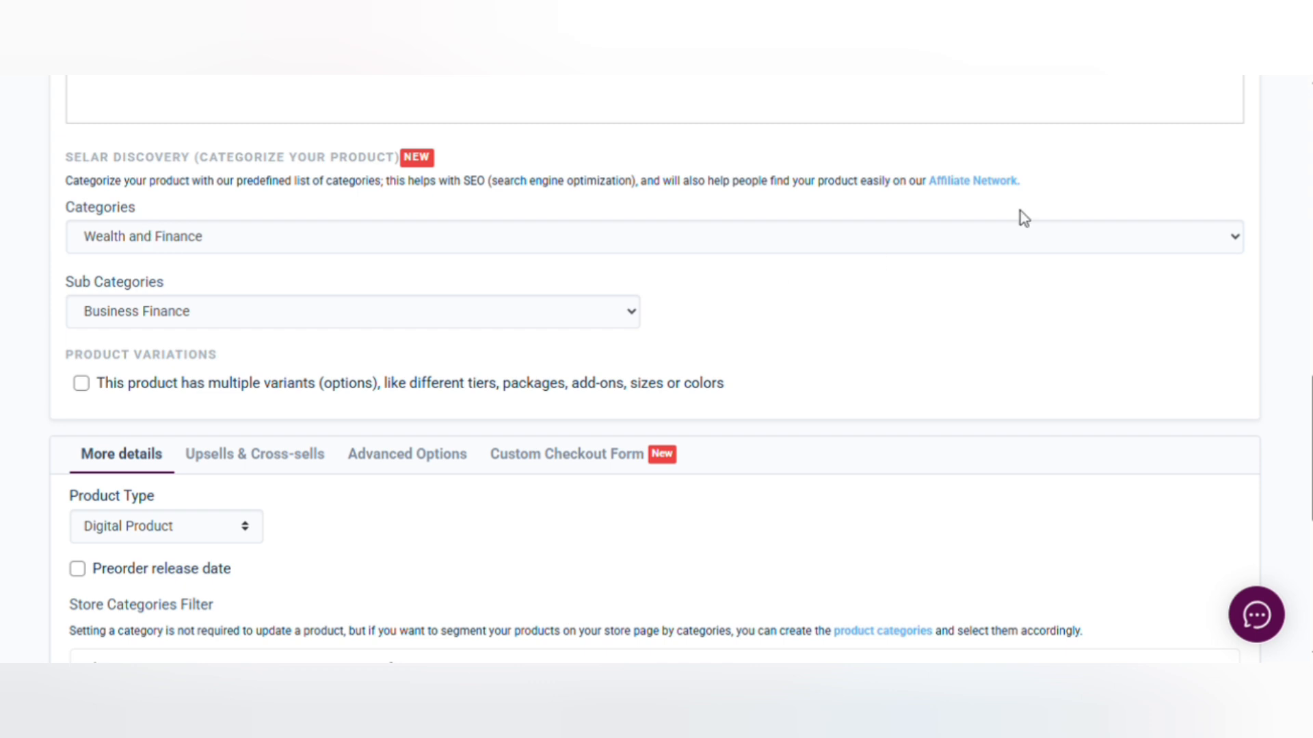
click(1234, 234)
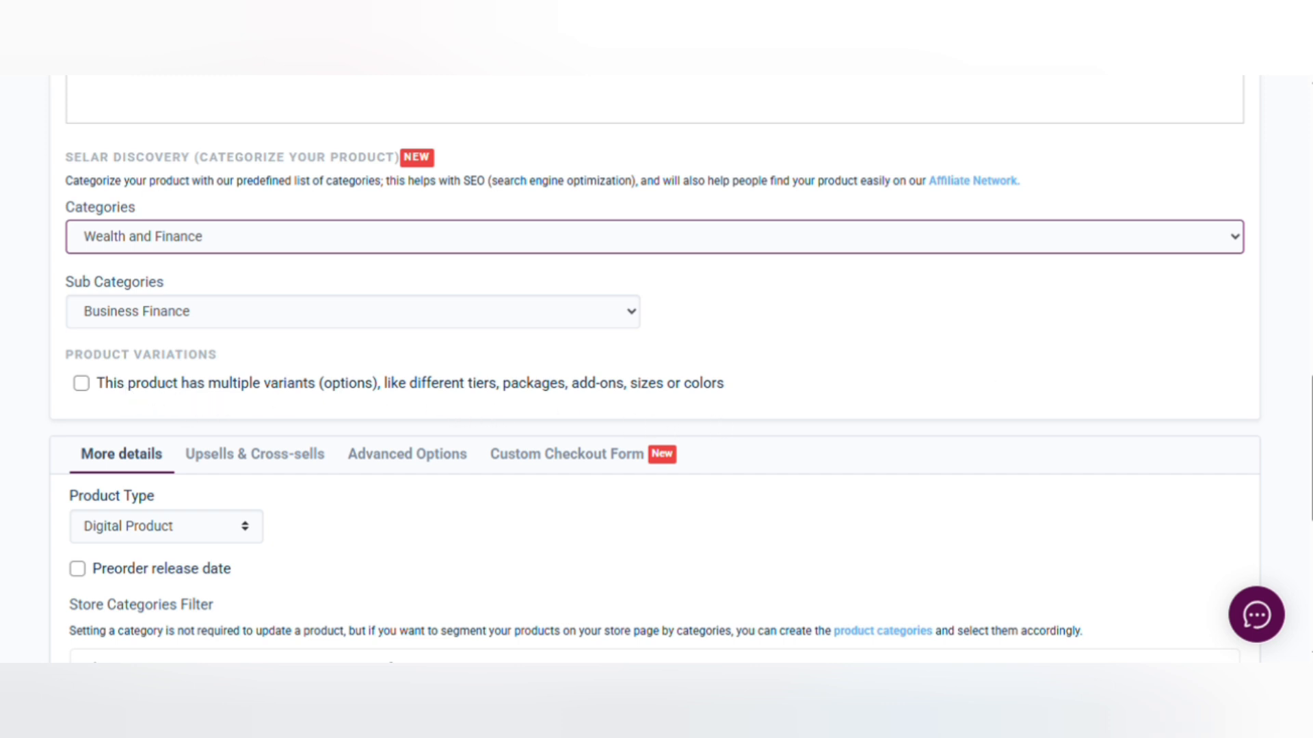
scroll(656, 369, down, 5)
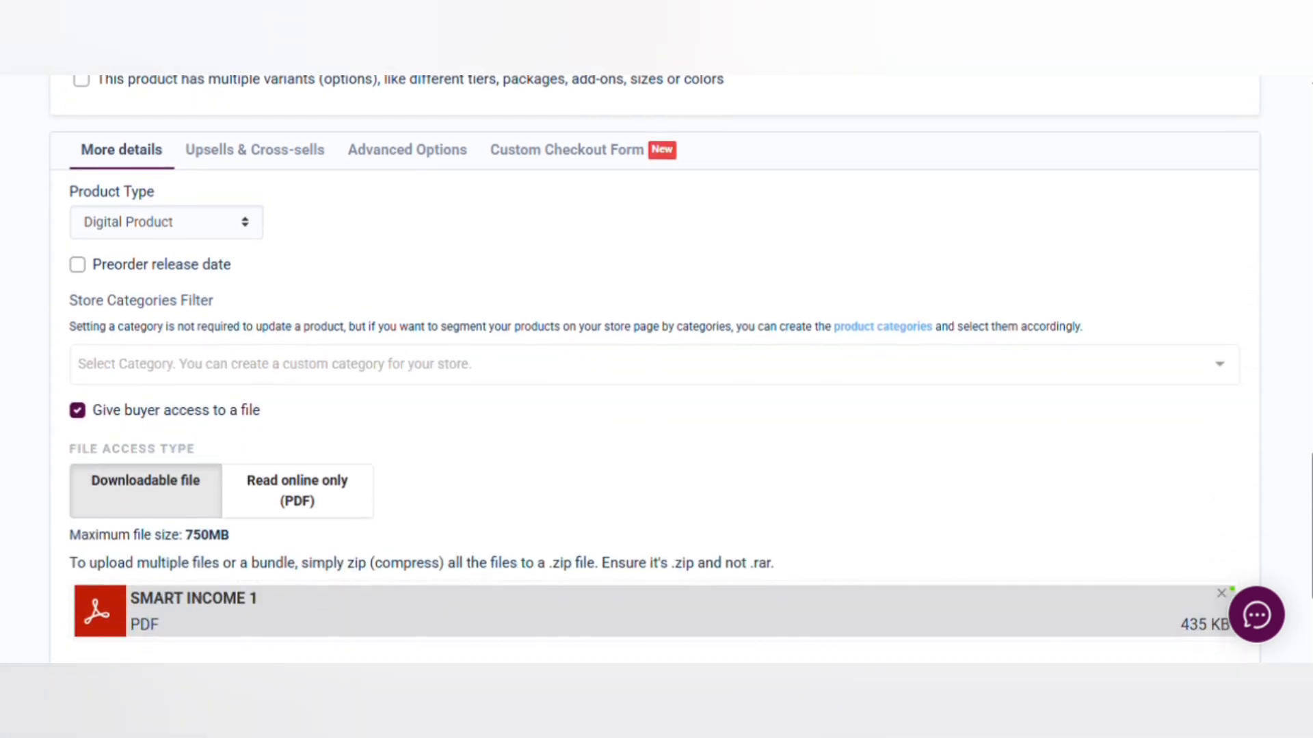
scroll(194, 217, down, 3)
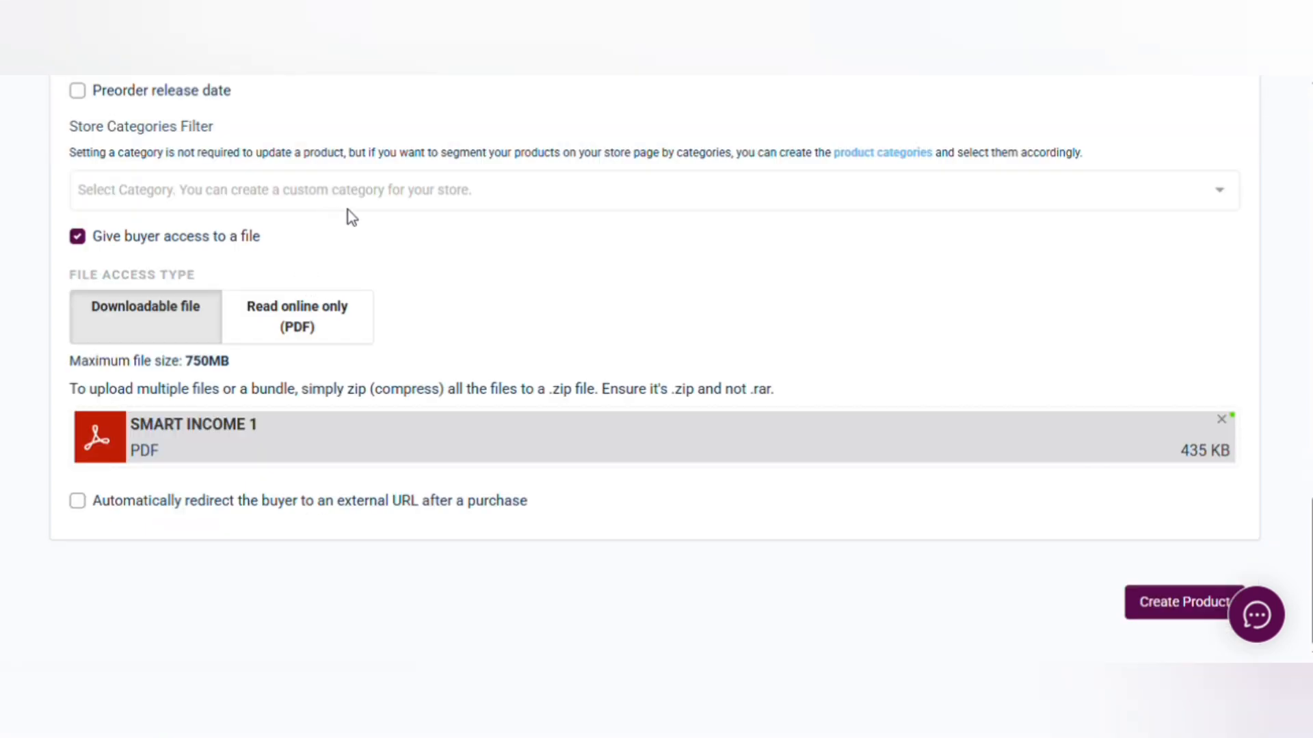
click(1227, 195)
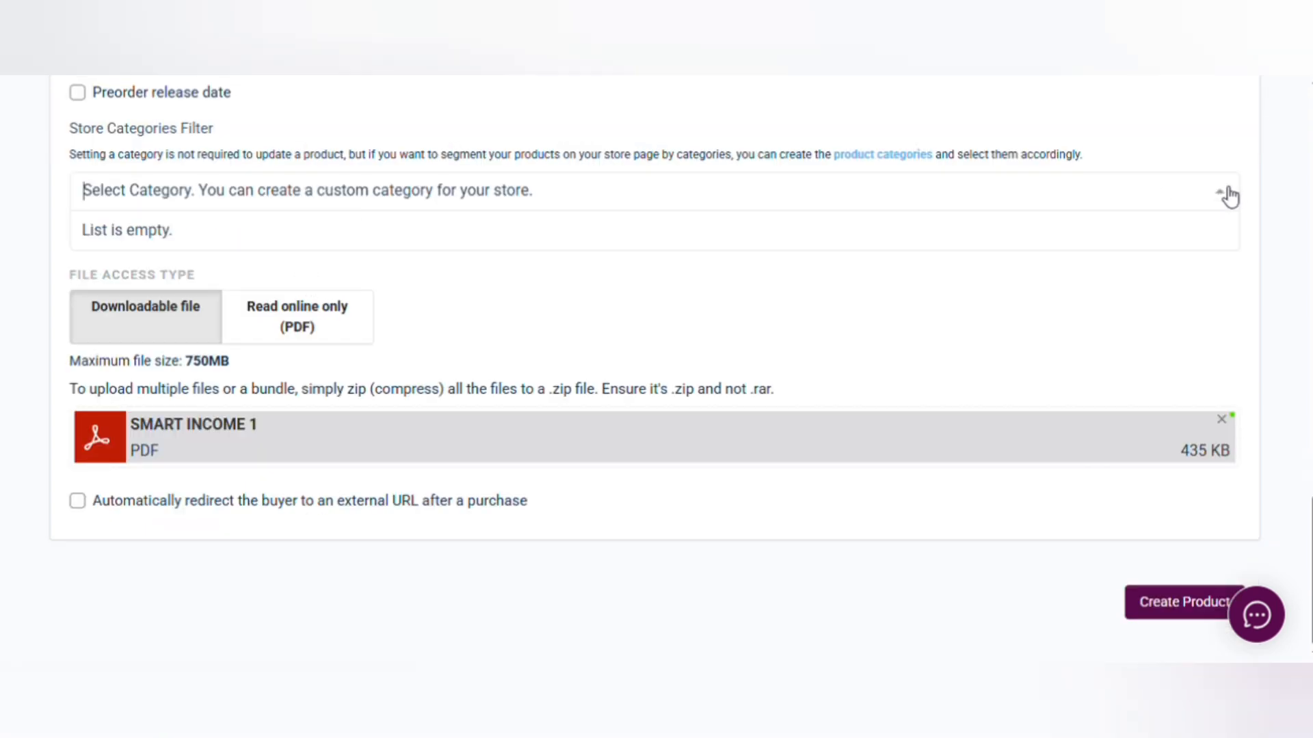
click(1229, 196)
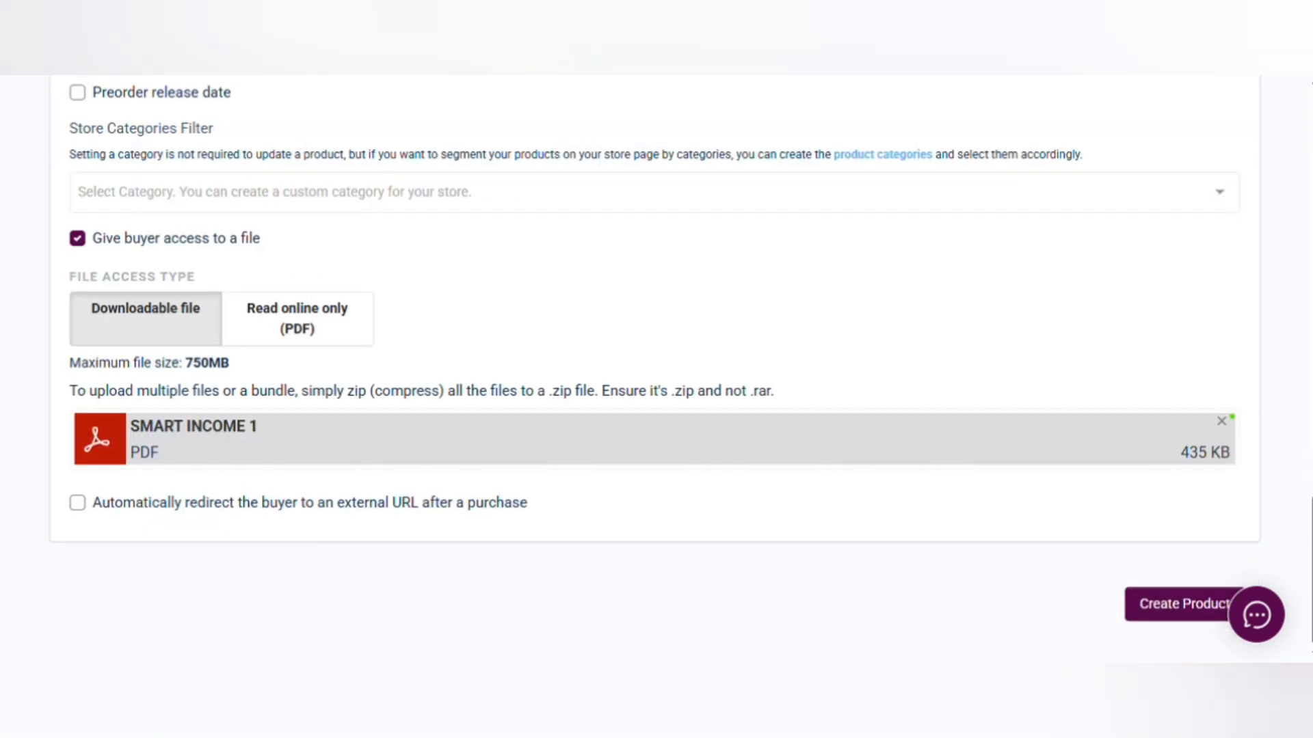
Create the product from the completed listing form
scroll(657, 370, up, 4)
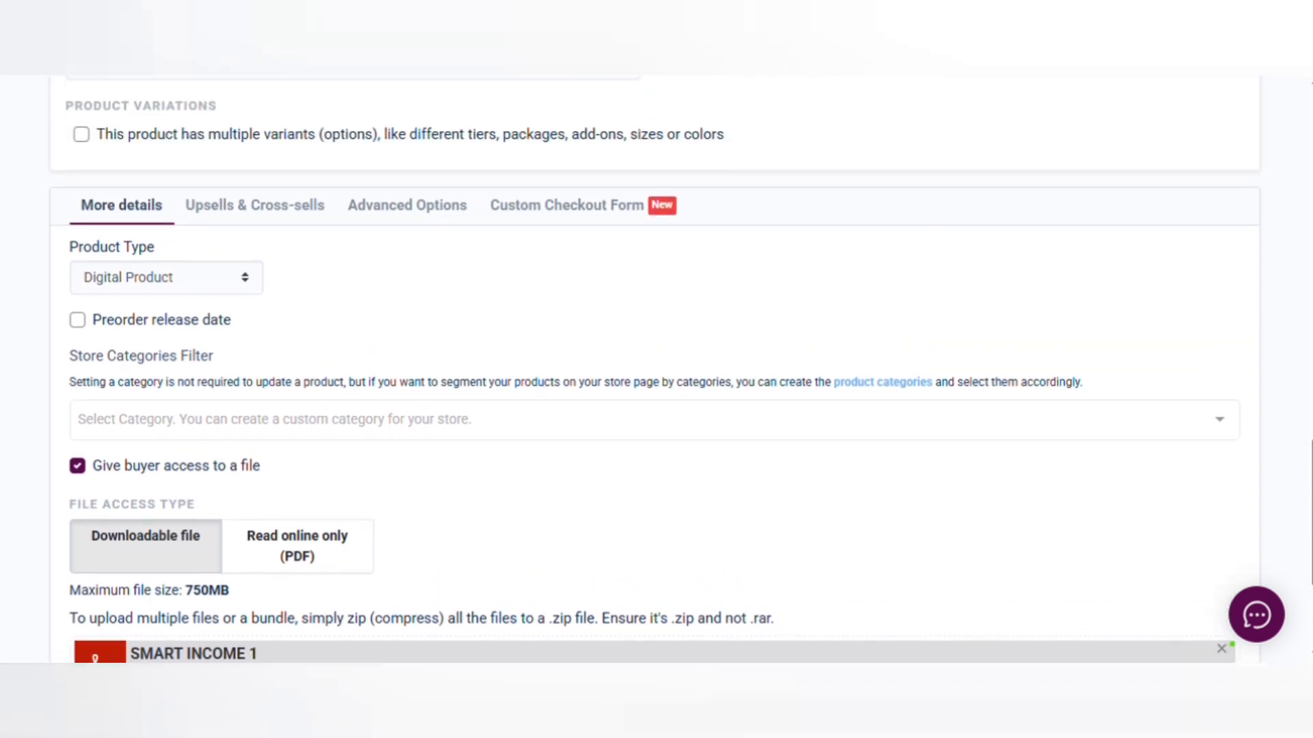
scroll(656, 369, down, 4)
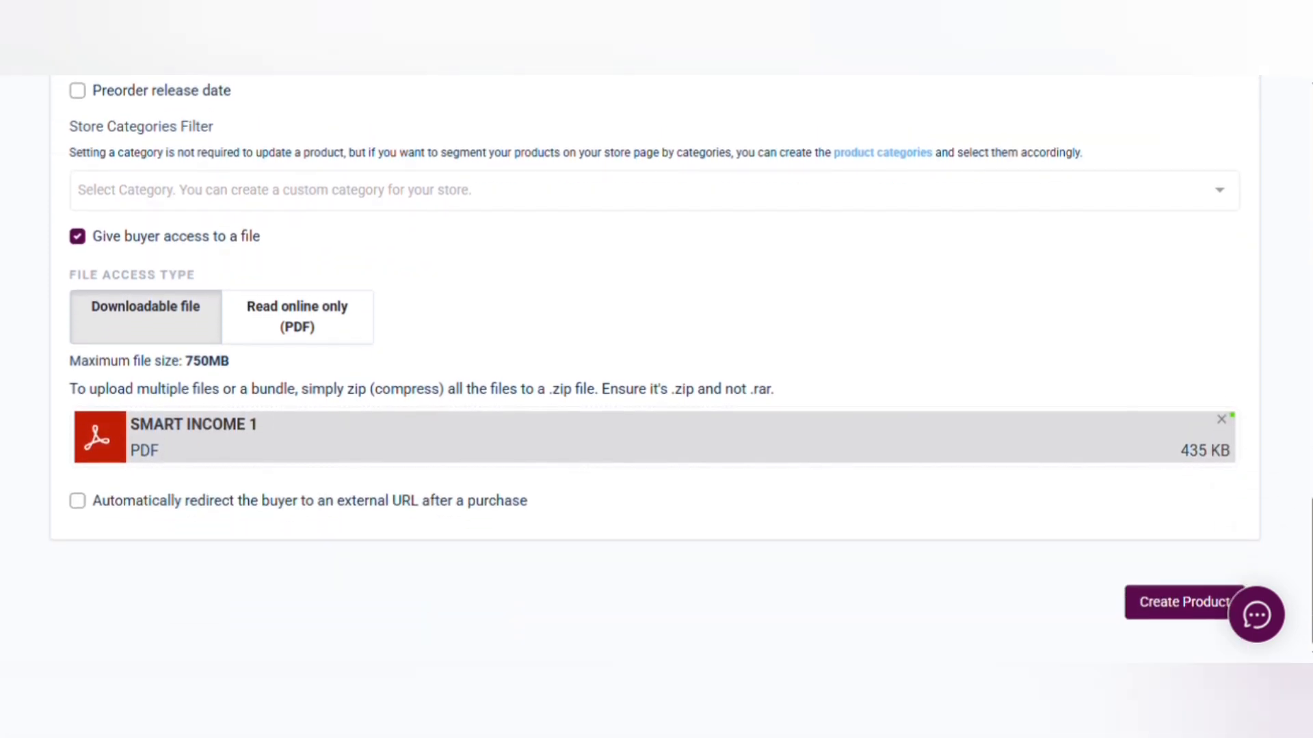
click(1194, 605)
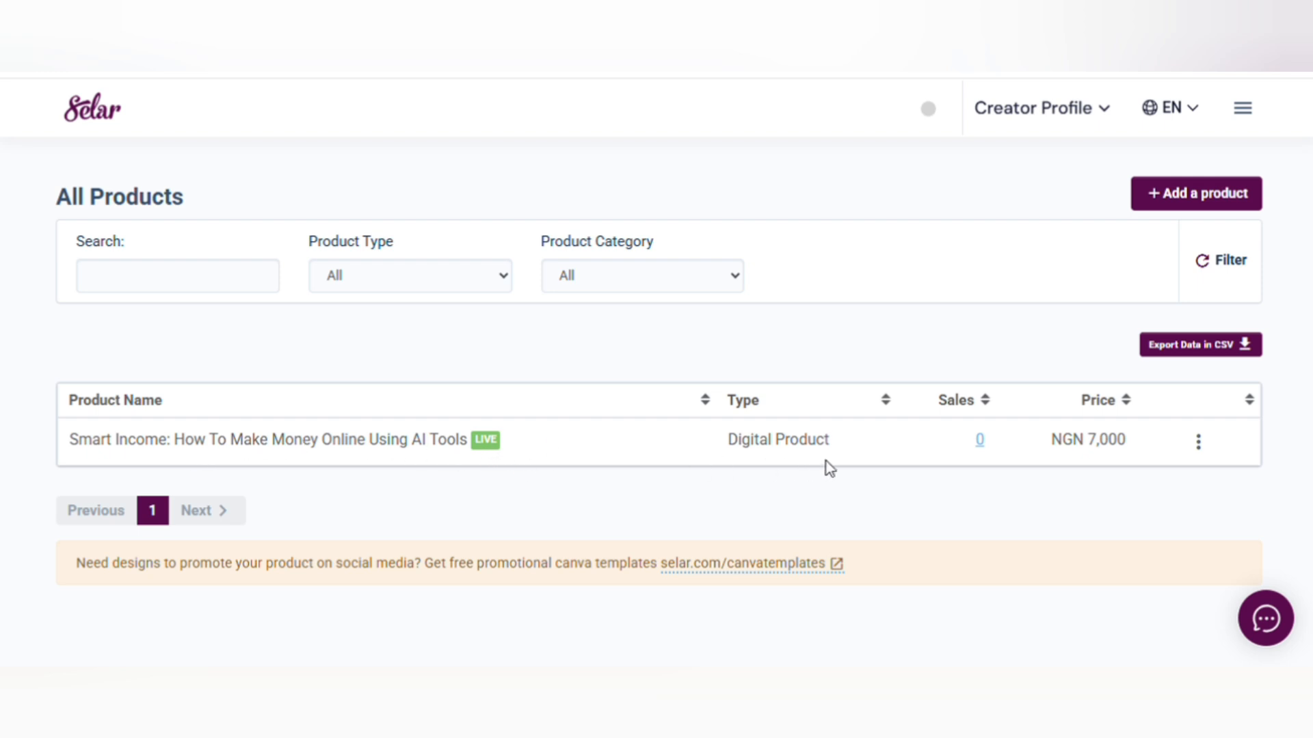
Open the public link of the Smart Income product from the list of all products
click(1199, 445)
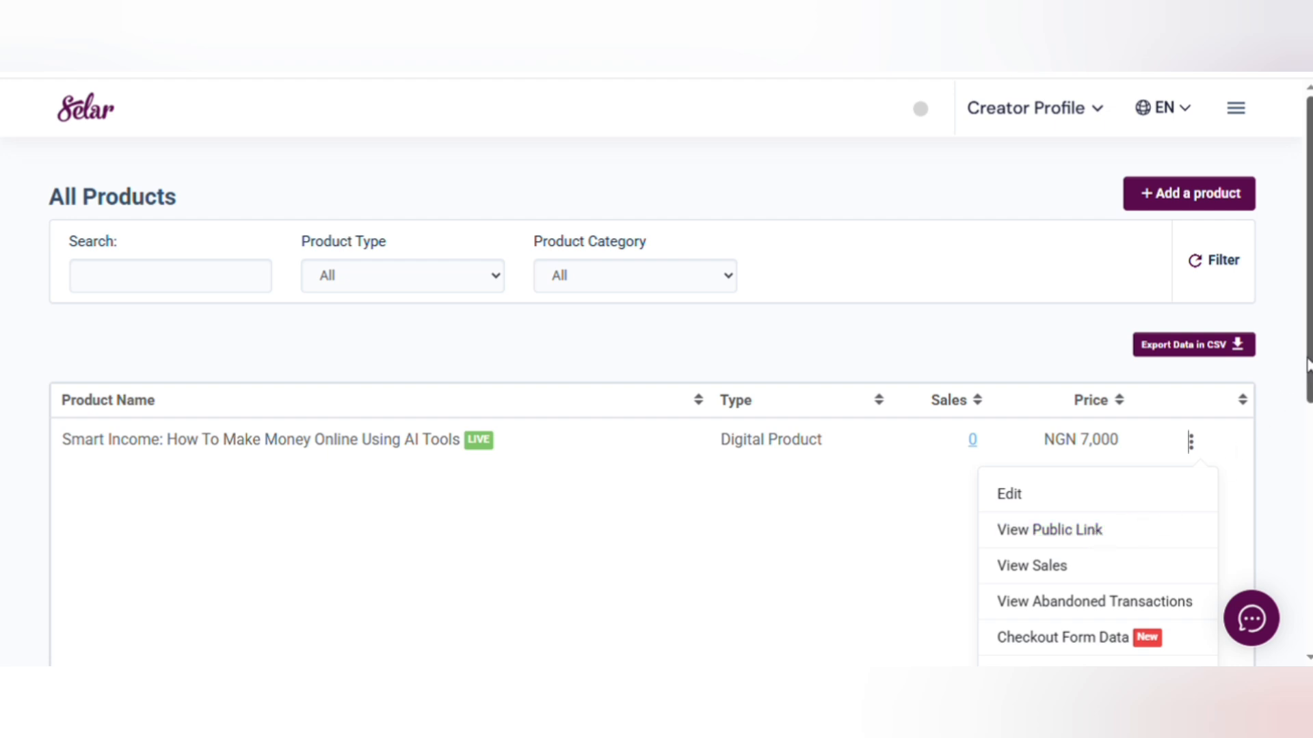
drag(1307, 366, 1308, 445)
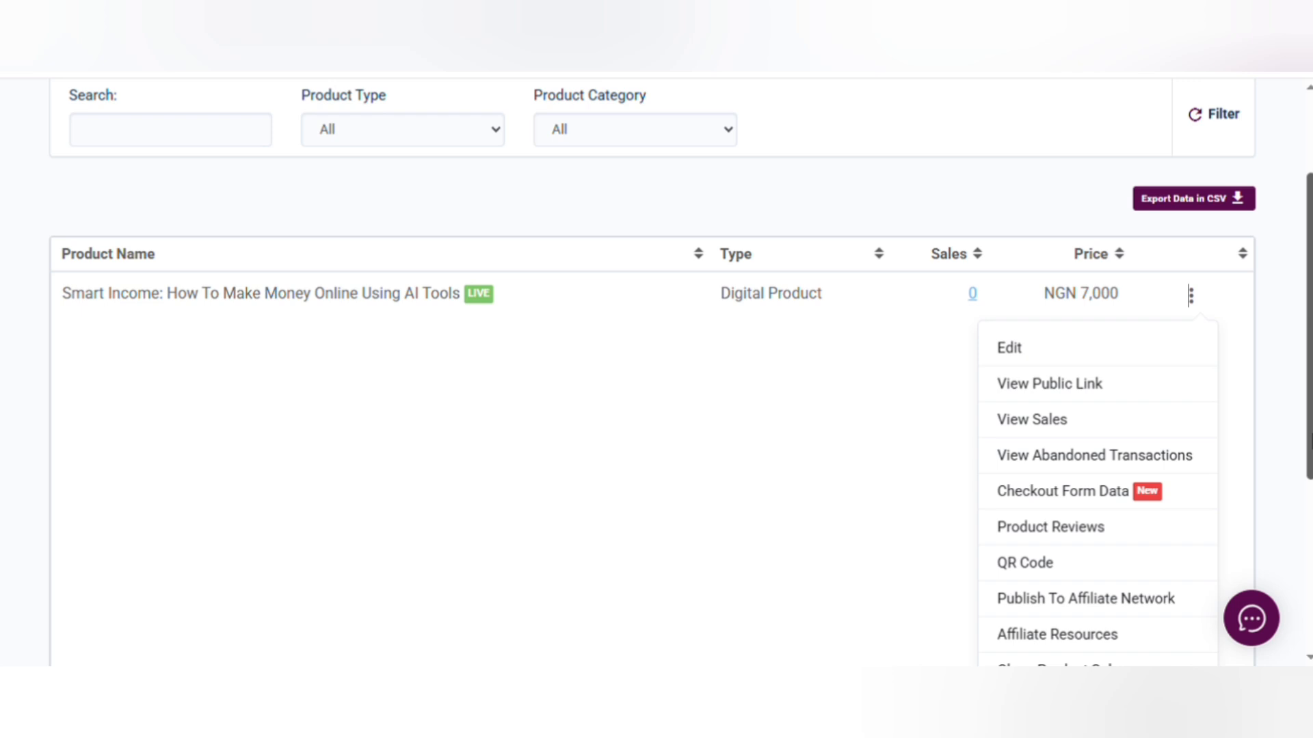
click(1085, 402)
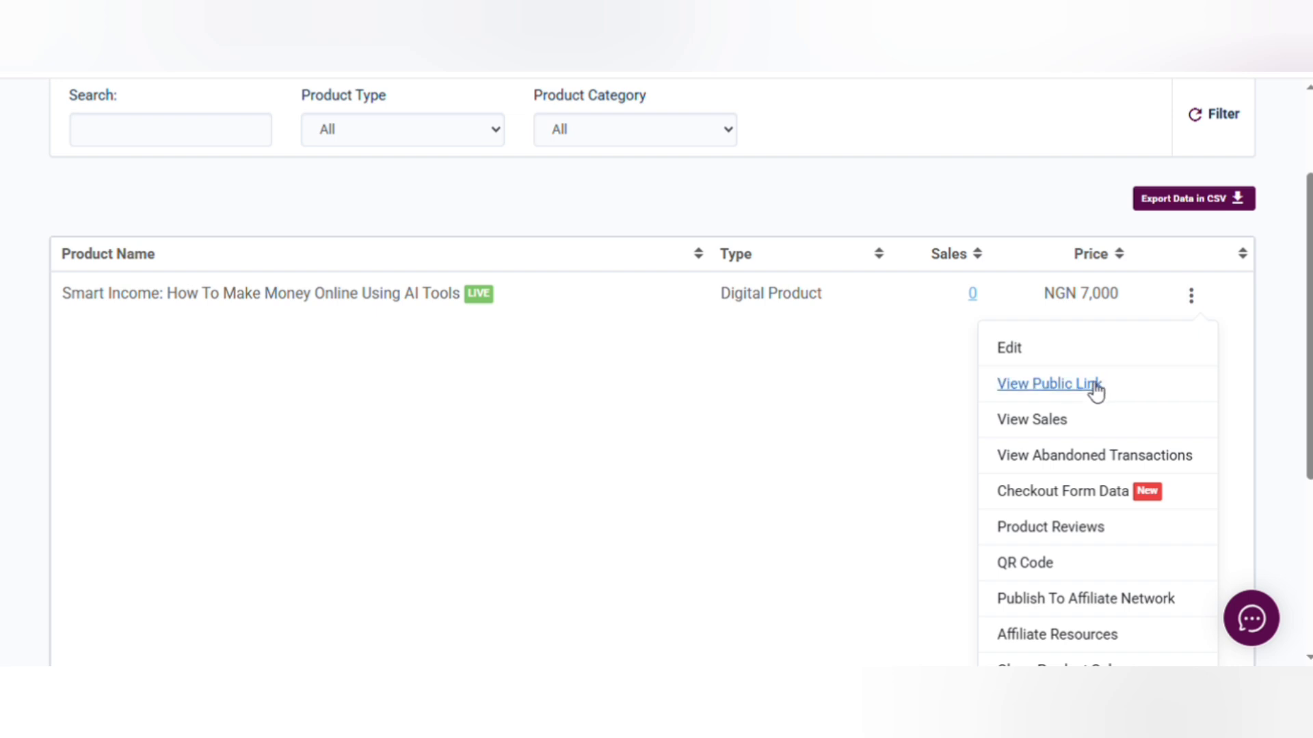
click(1095, 388)
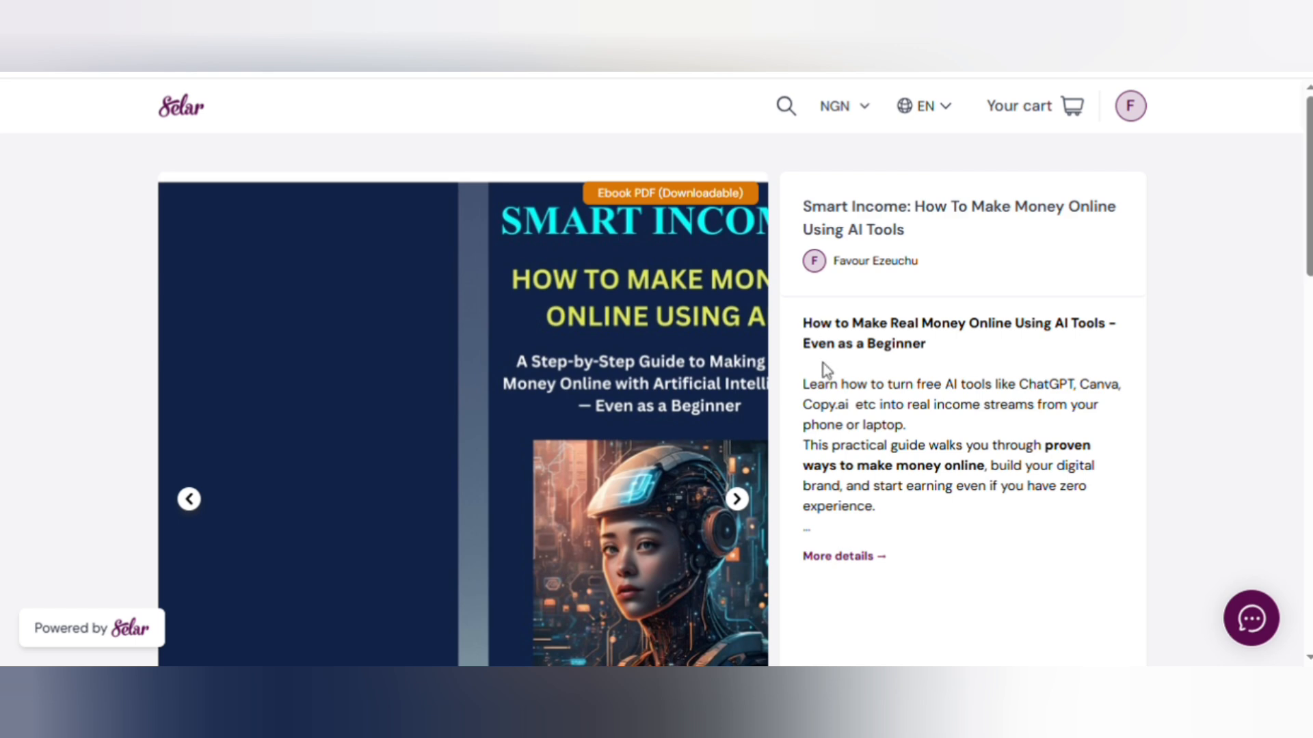
Examine the public product page, including the second cover image, price, full description and customer reviews section
click(737, 499)
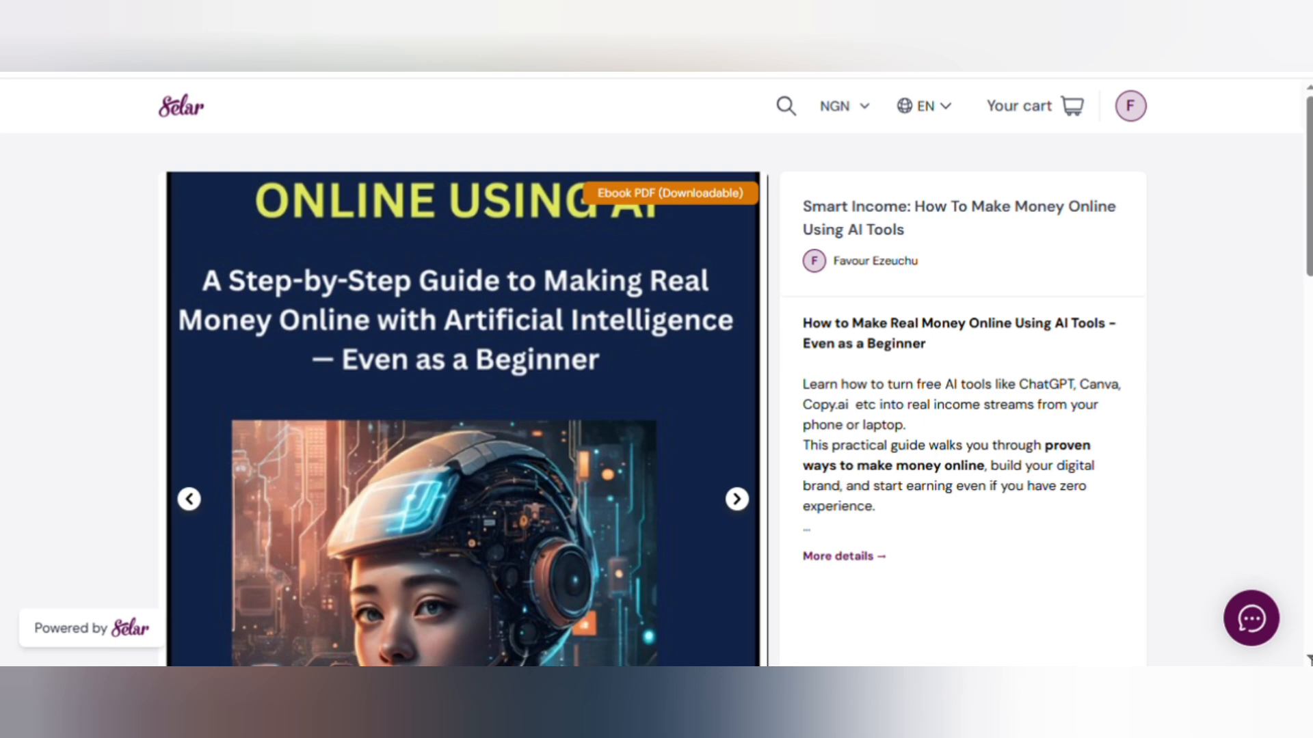
scroll(657, 370, down, 2)
scroll(657, 370, down, 2)
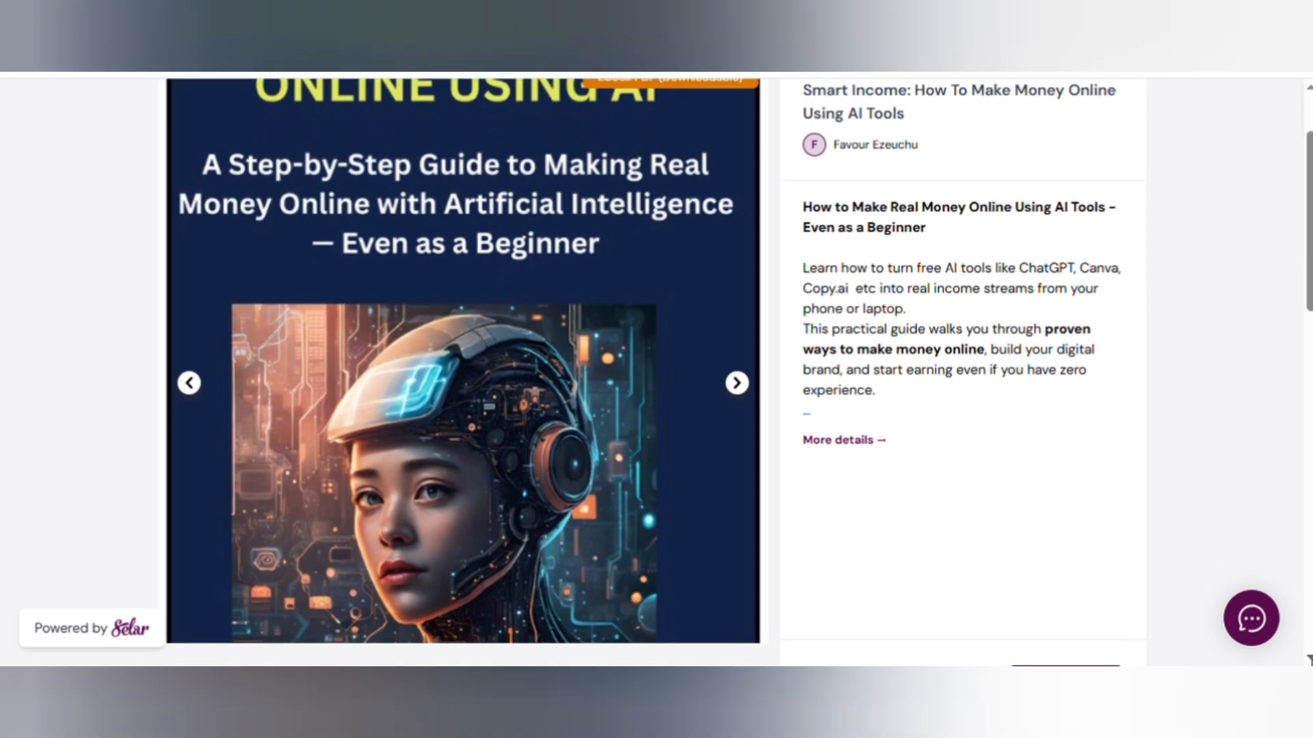
scroll(656, 369, down, 2)
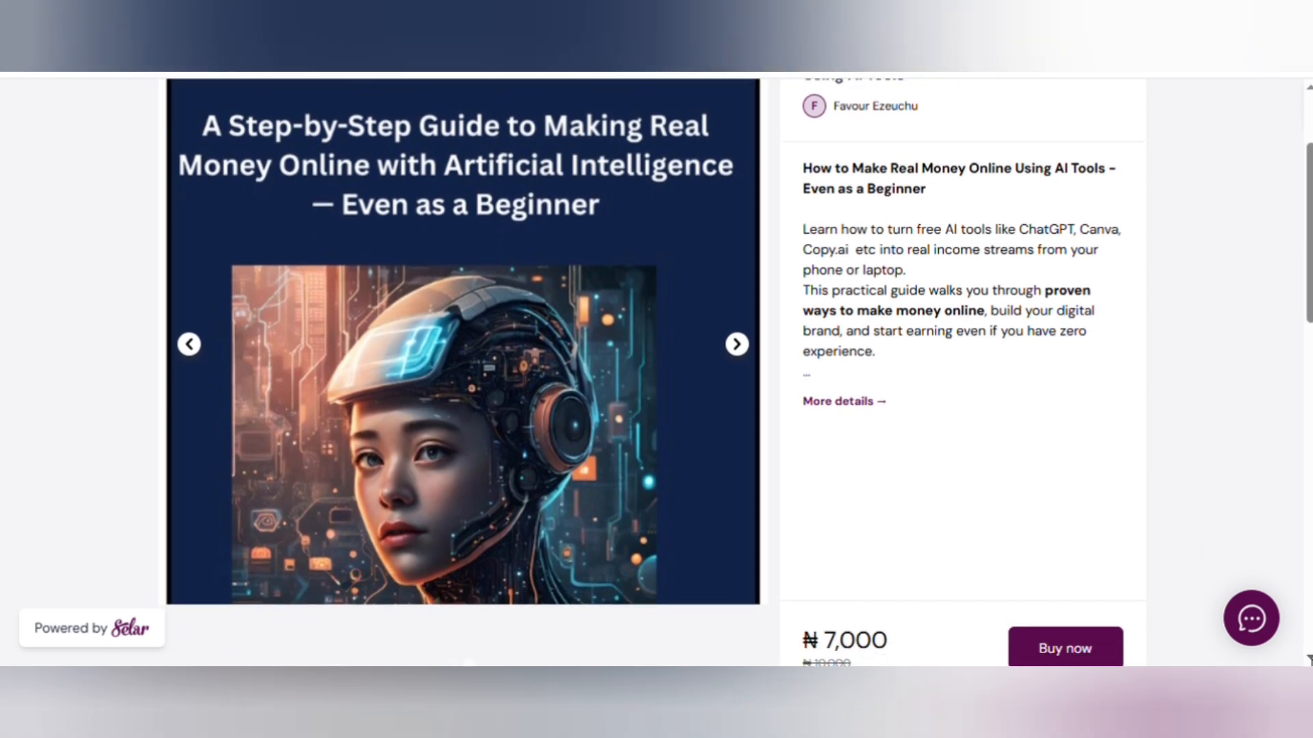
scroll(656, 369, down, 3)
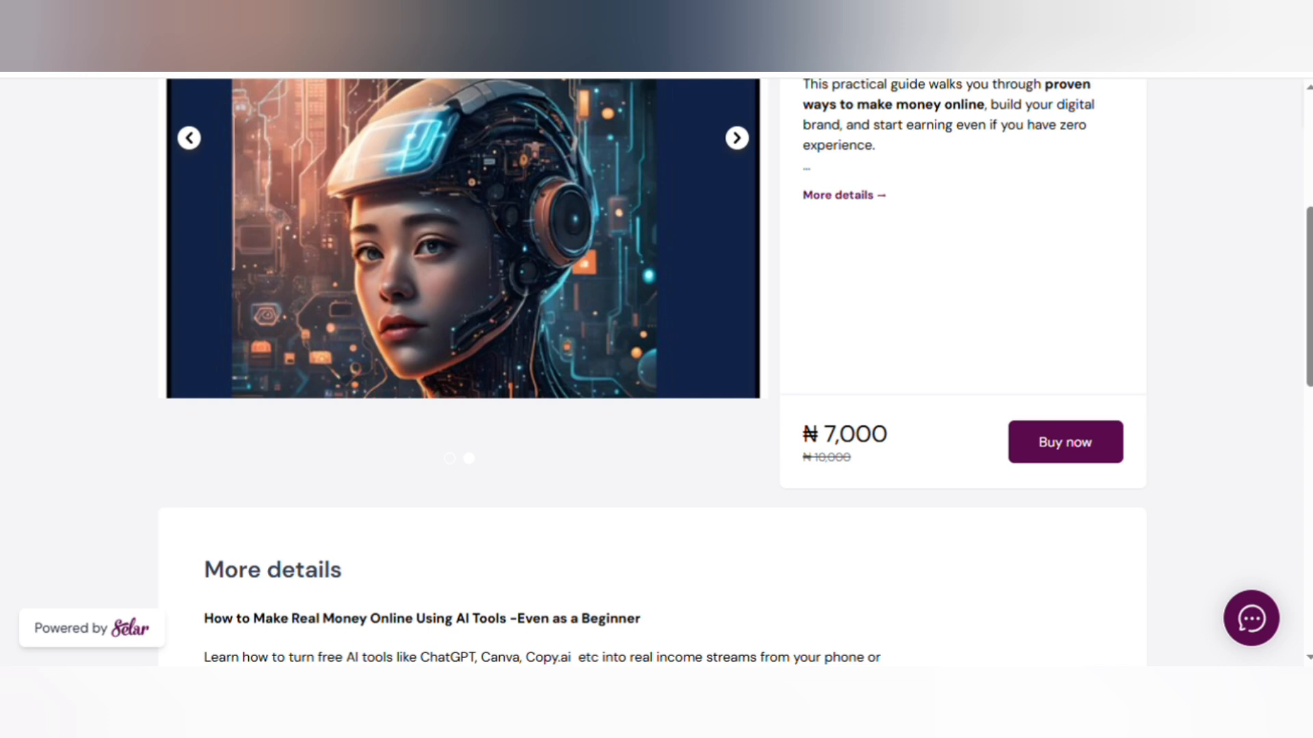
scroll(656, 369, down, 5)
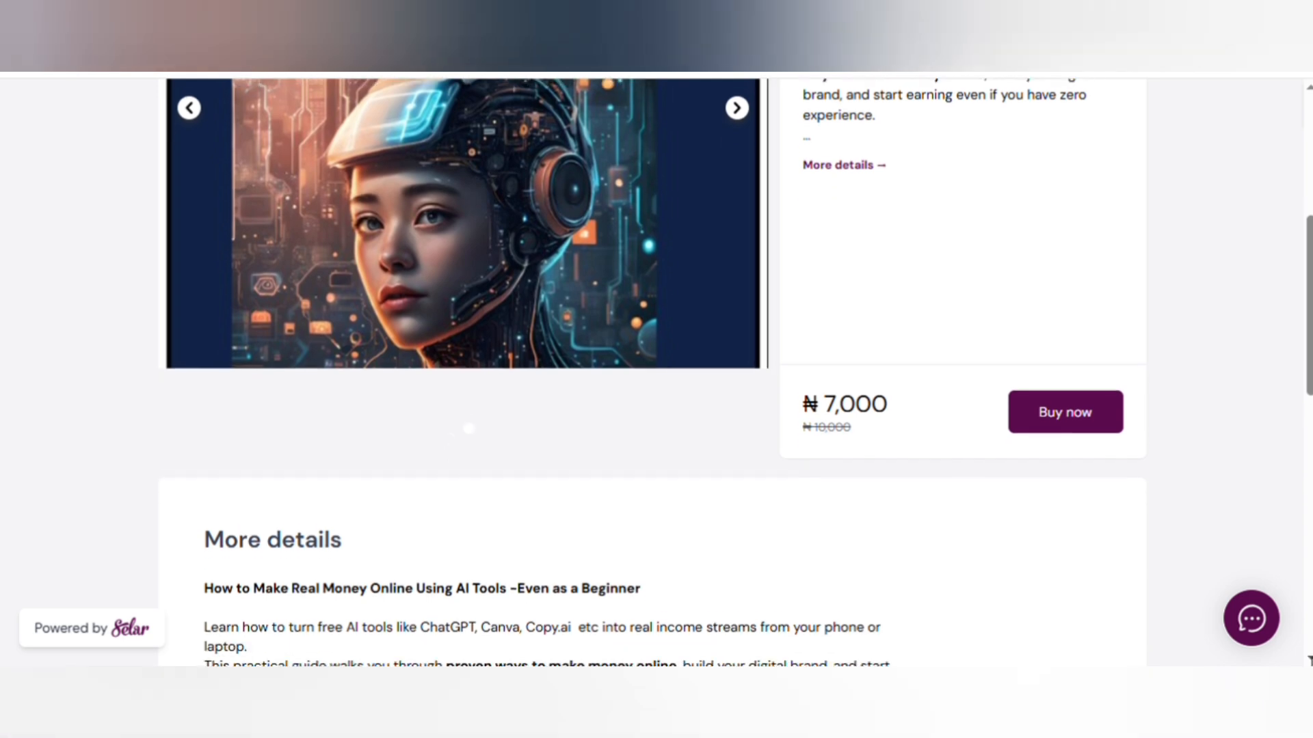
scroll(656, 370, down, 3)
scroll(656, 369, down, 1)
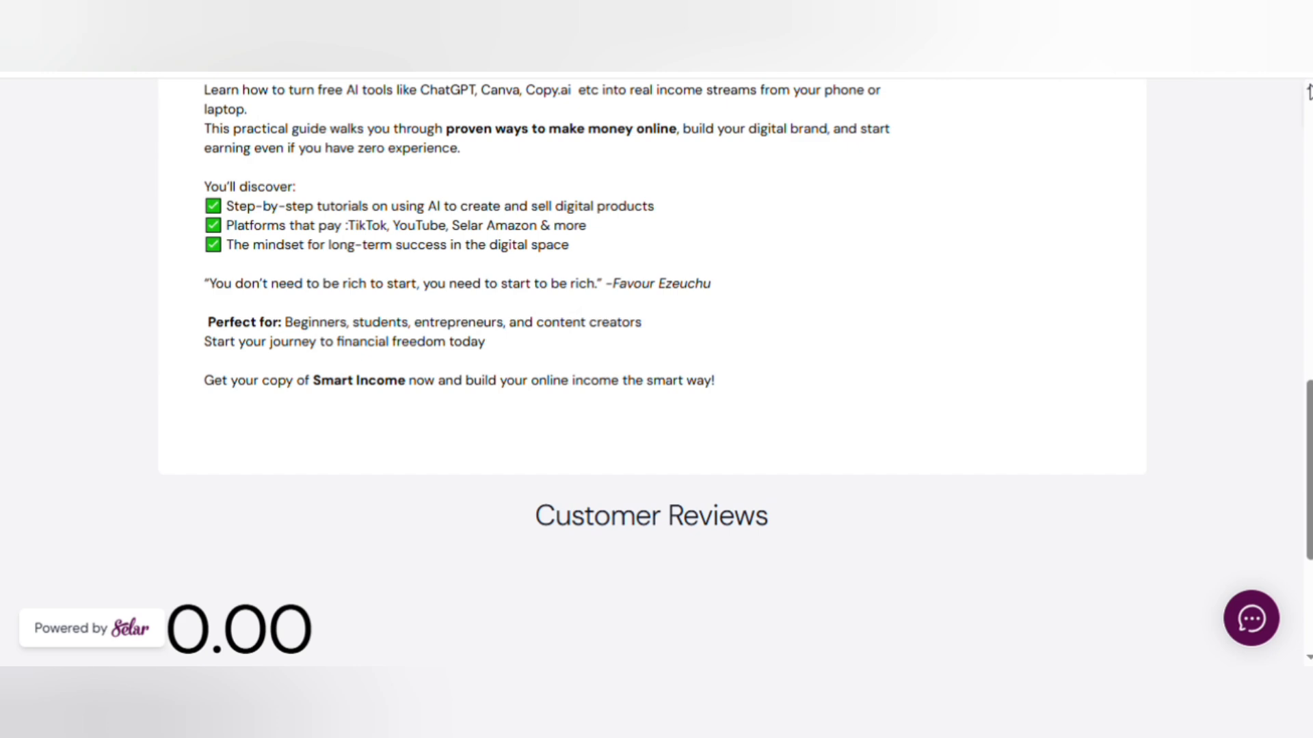
scroll(656, 369, up, 12)
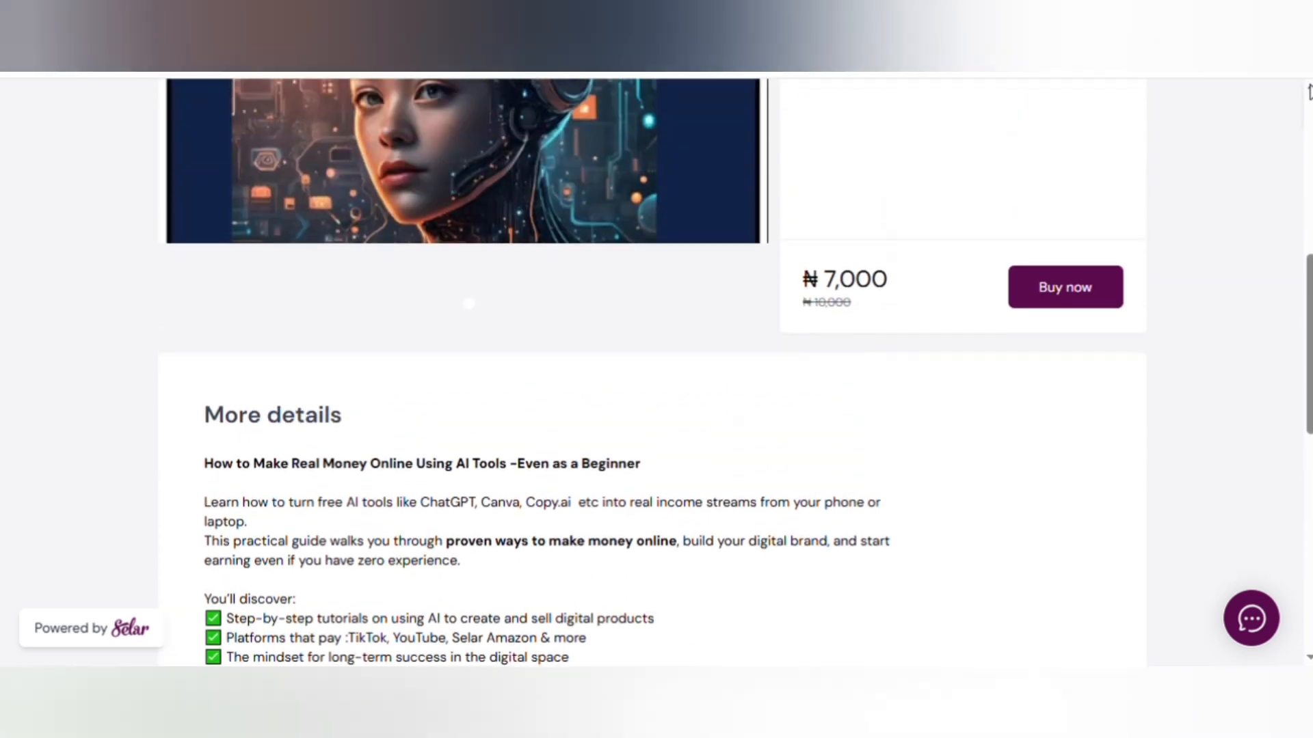